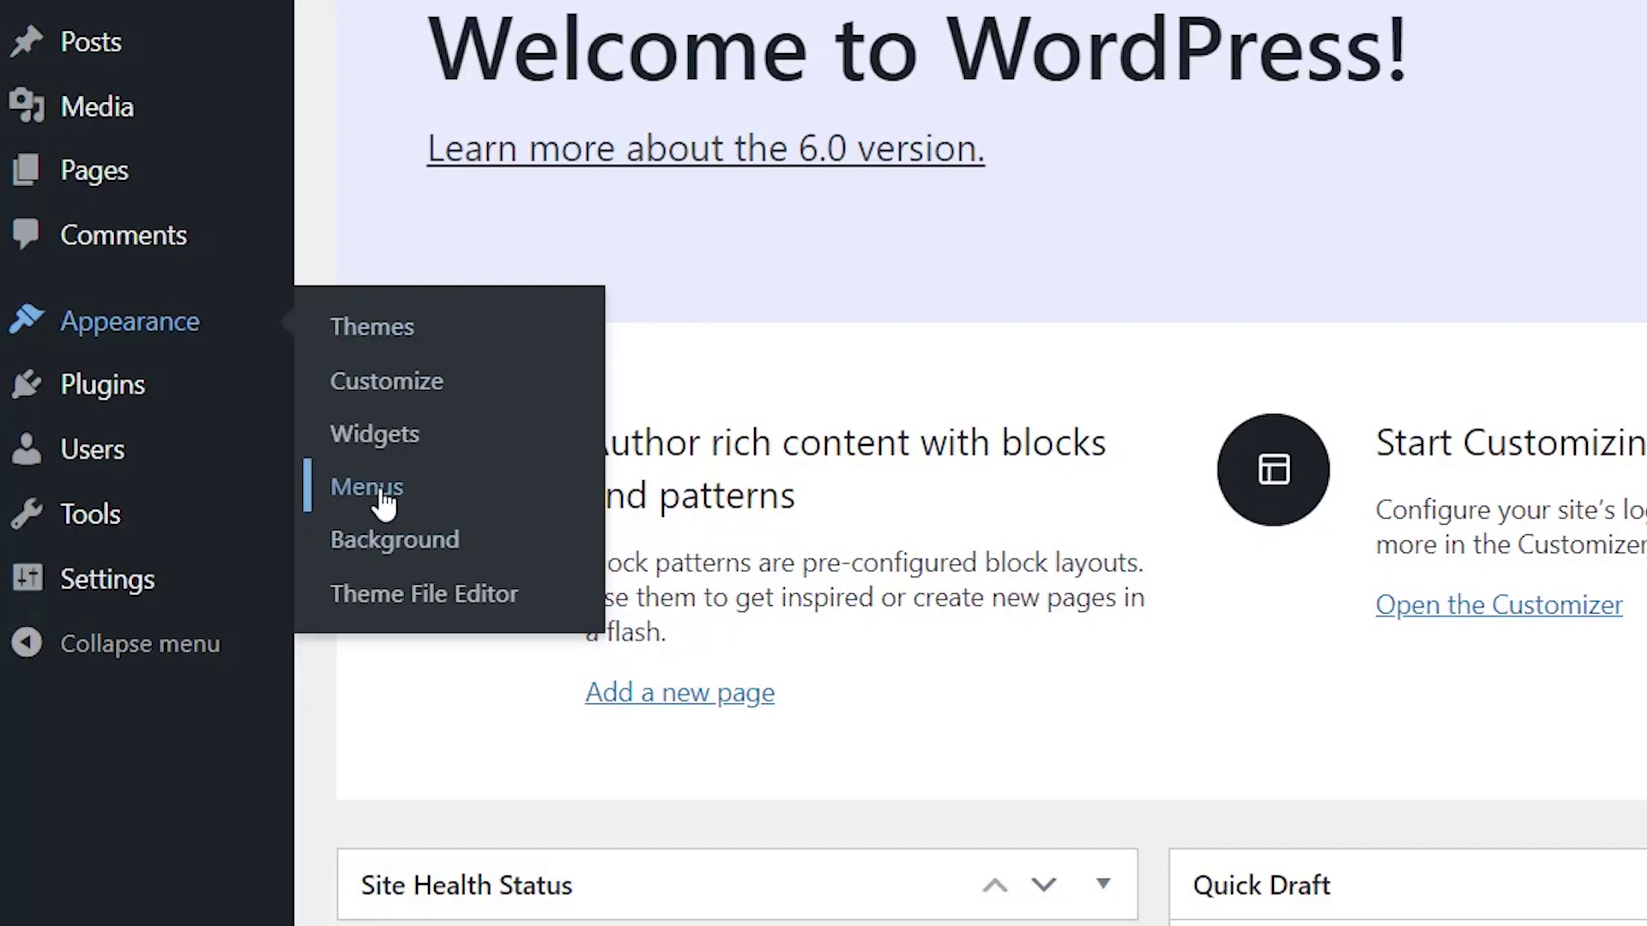
Step: Go to Appearance > Menus to see the Social menu's Twitter, Facebook and Instagram links
click(383, 496)
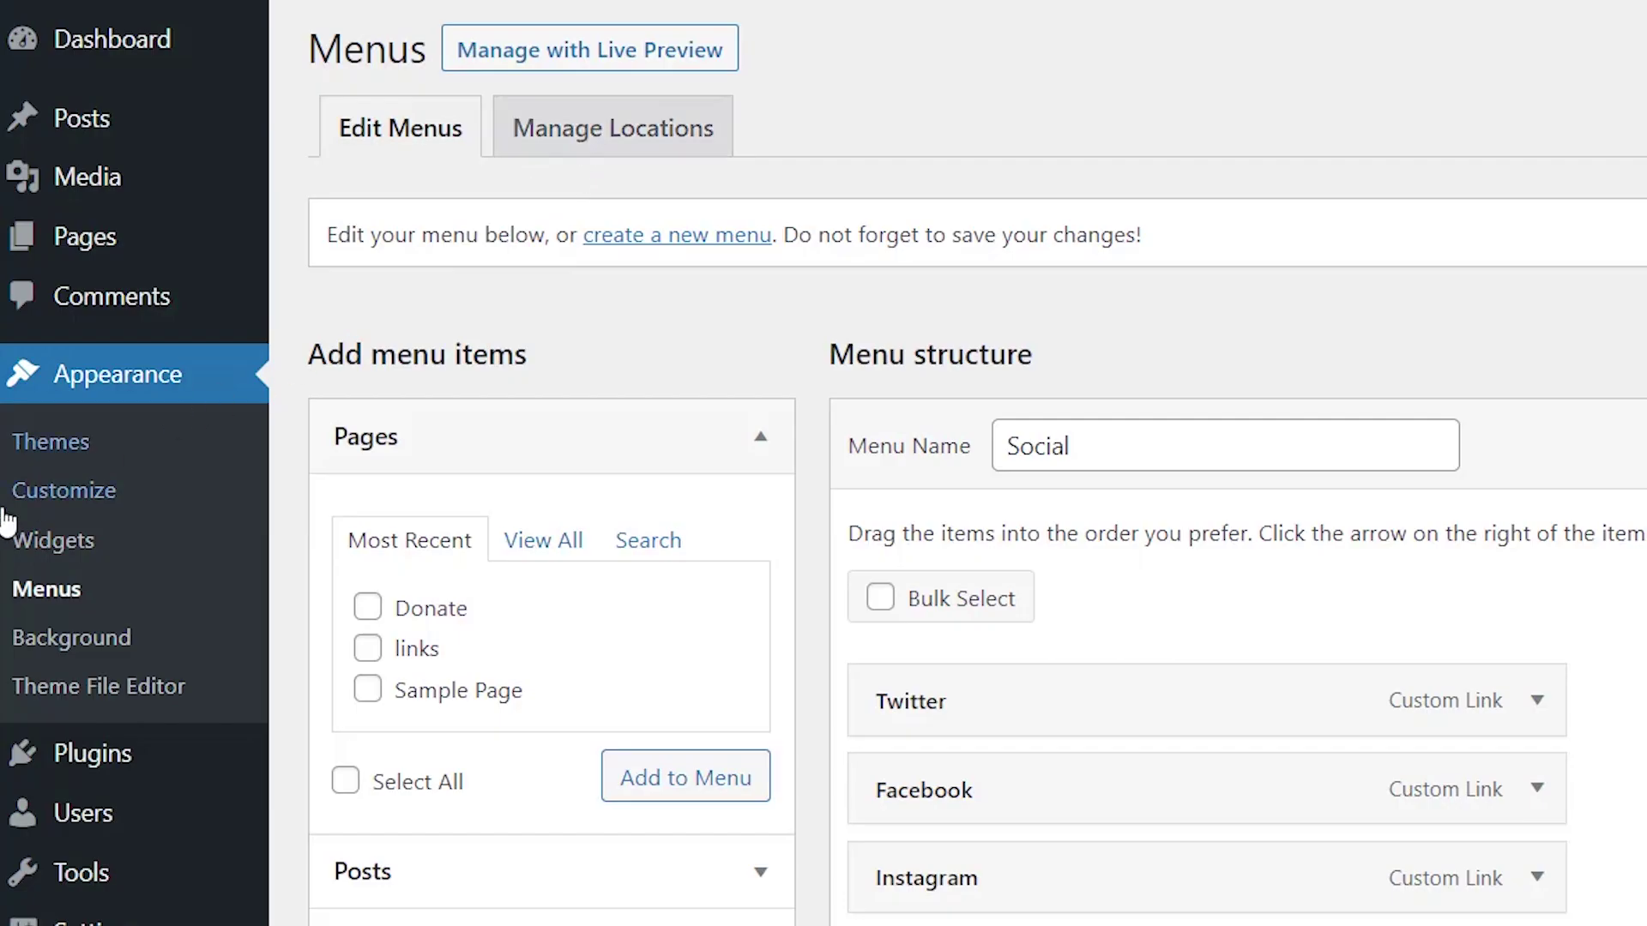
click(53, 443)
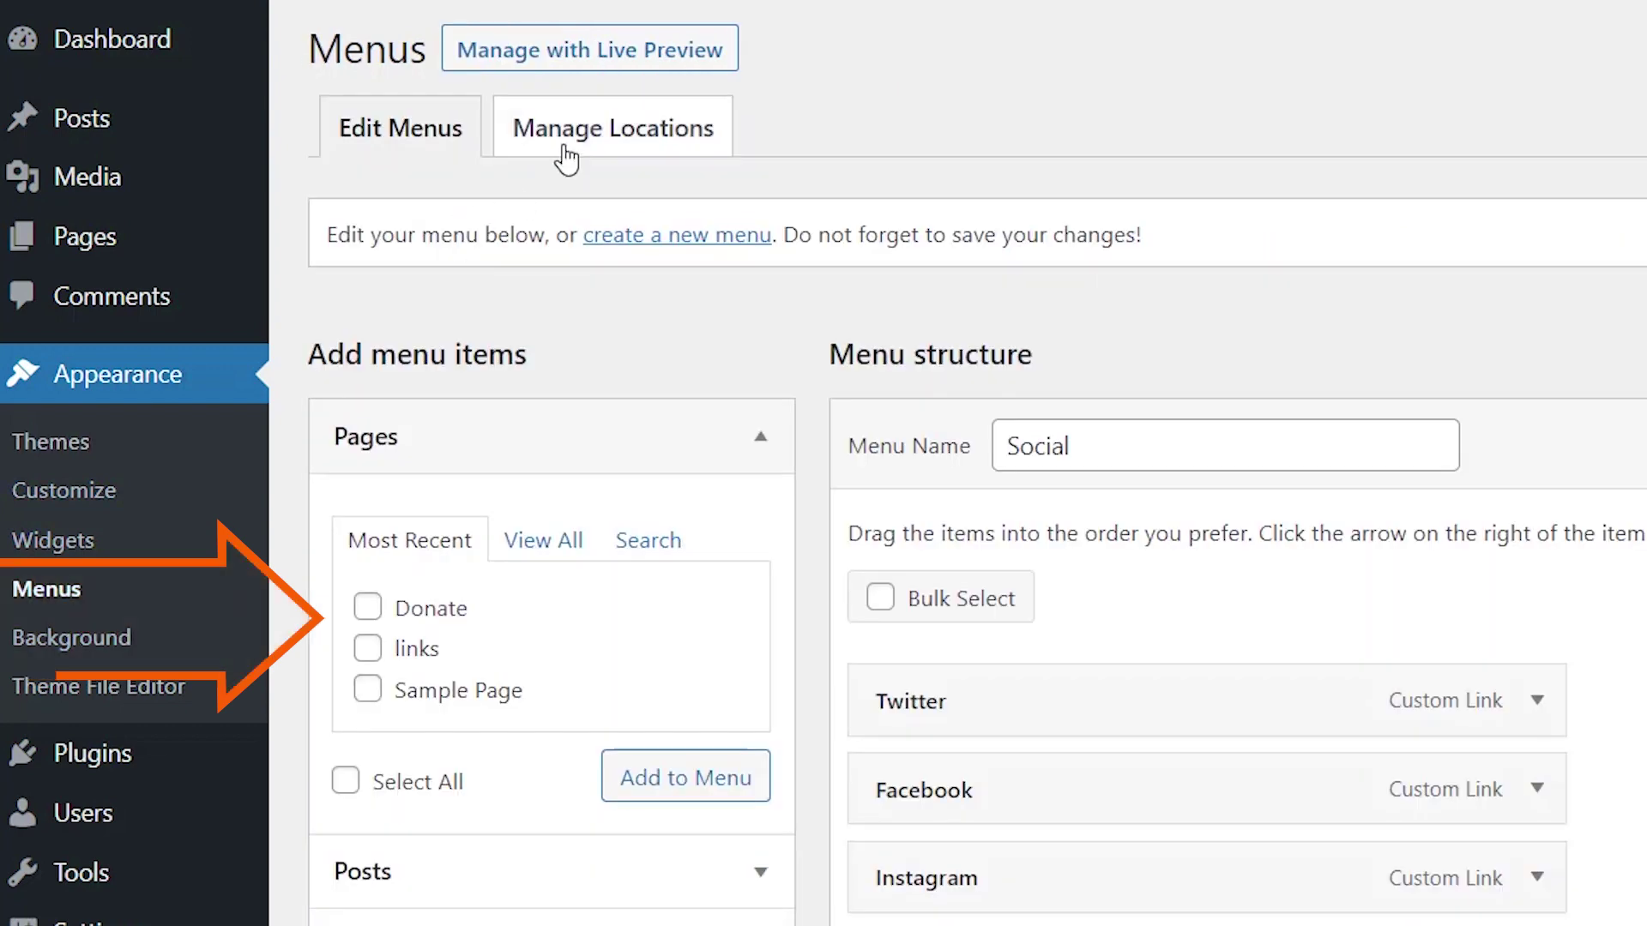
click(566, 157)
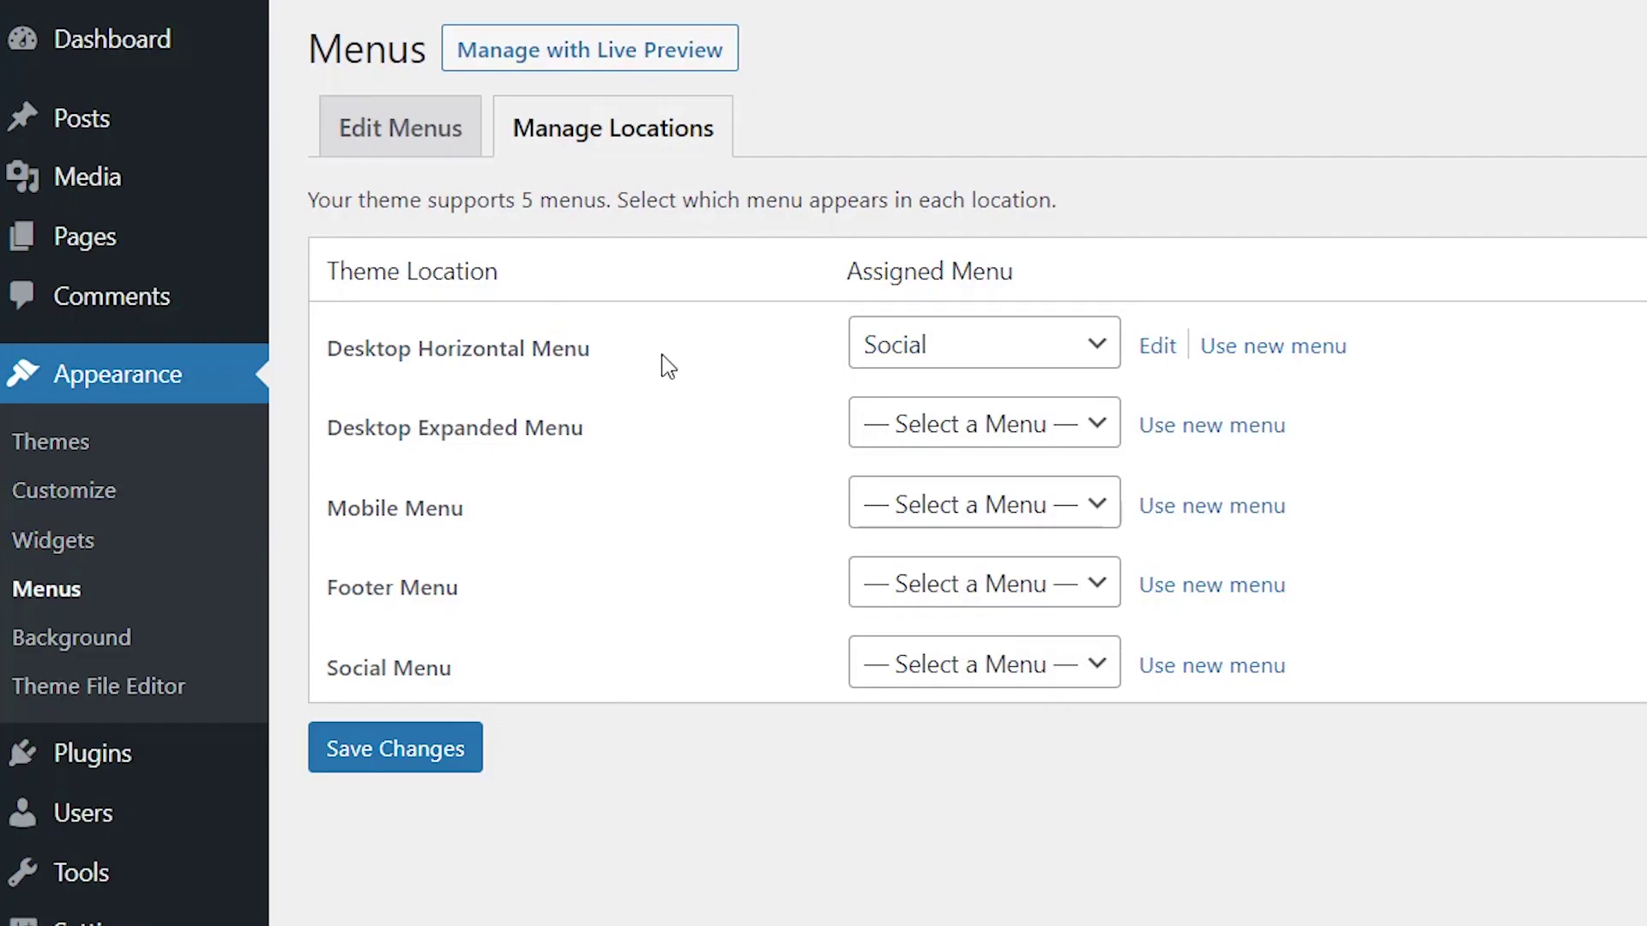
click(438, 148)
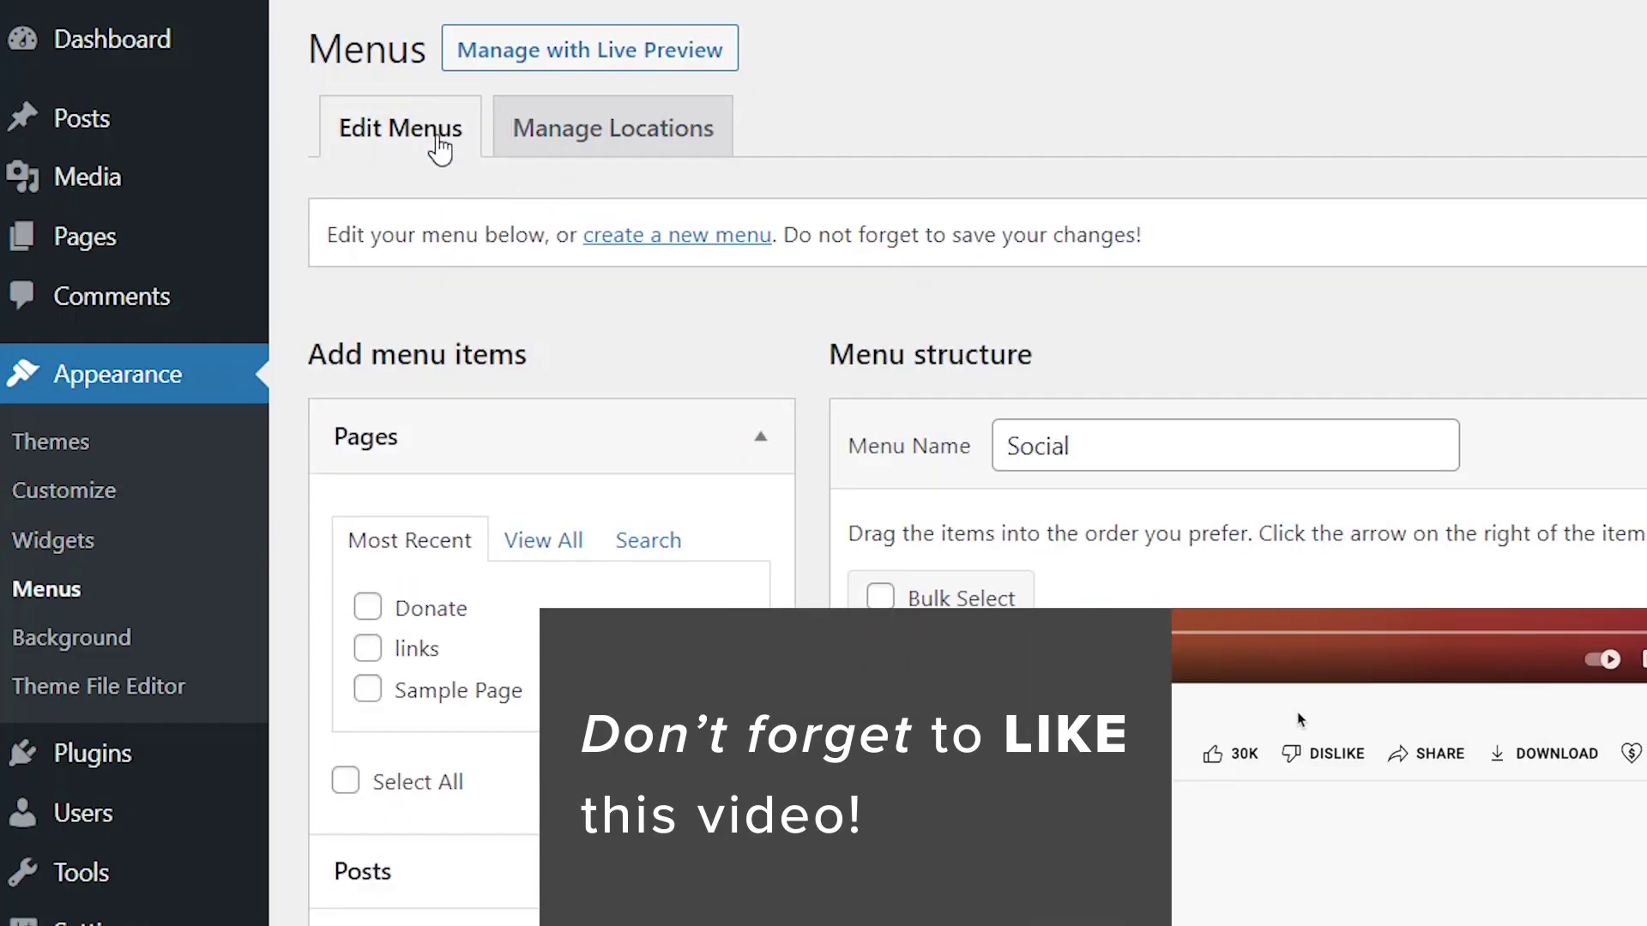
Step: Create a new, empty menu named 'Primary'
click(685, 237)
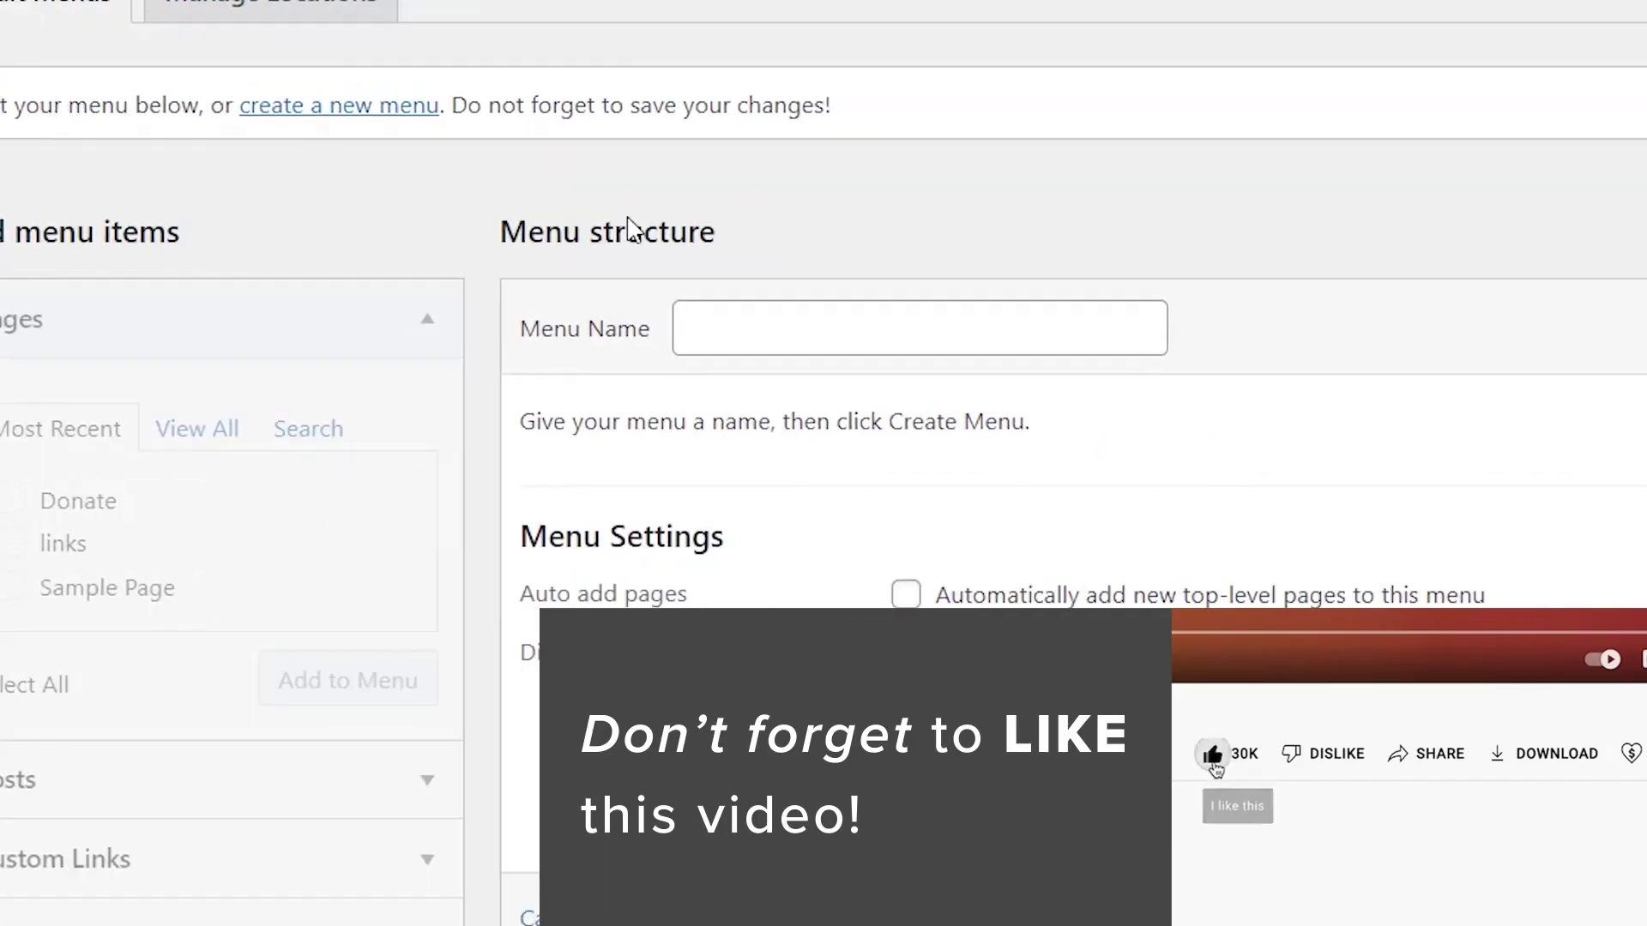
click(270, 161)
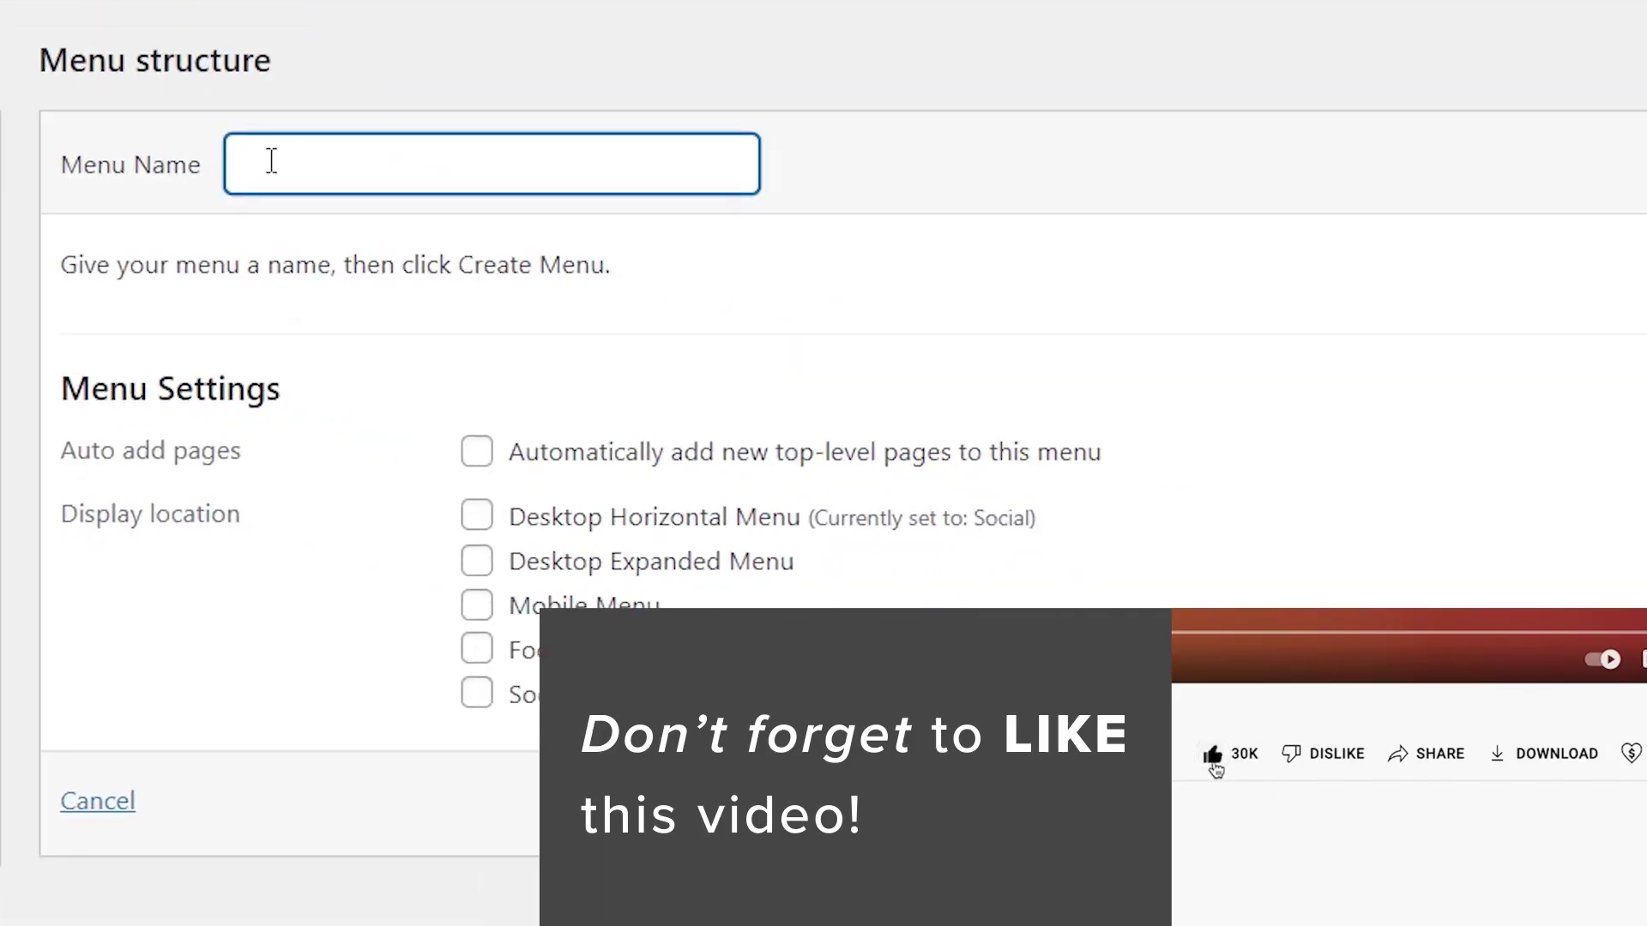
text(Prima)
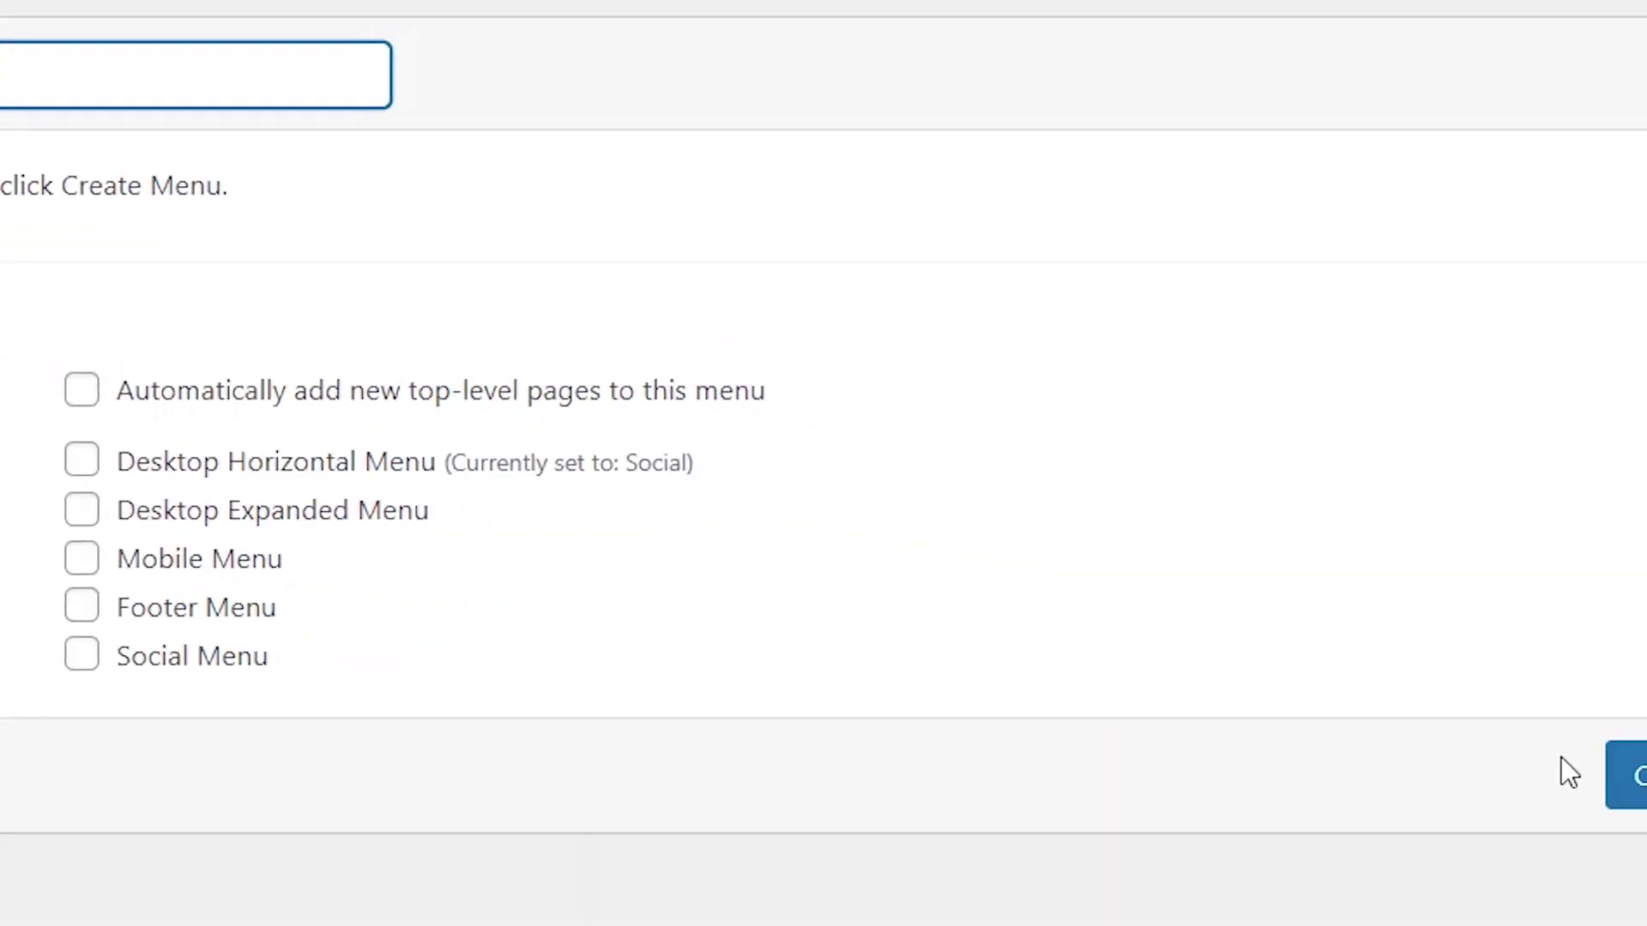
click(1415, 770)
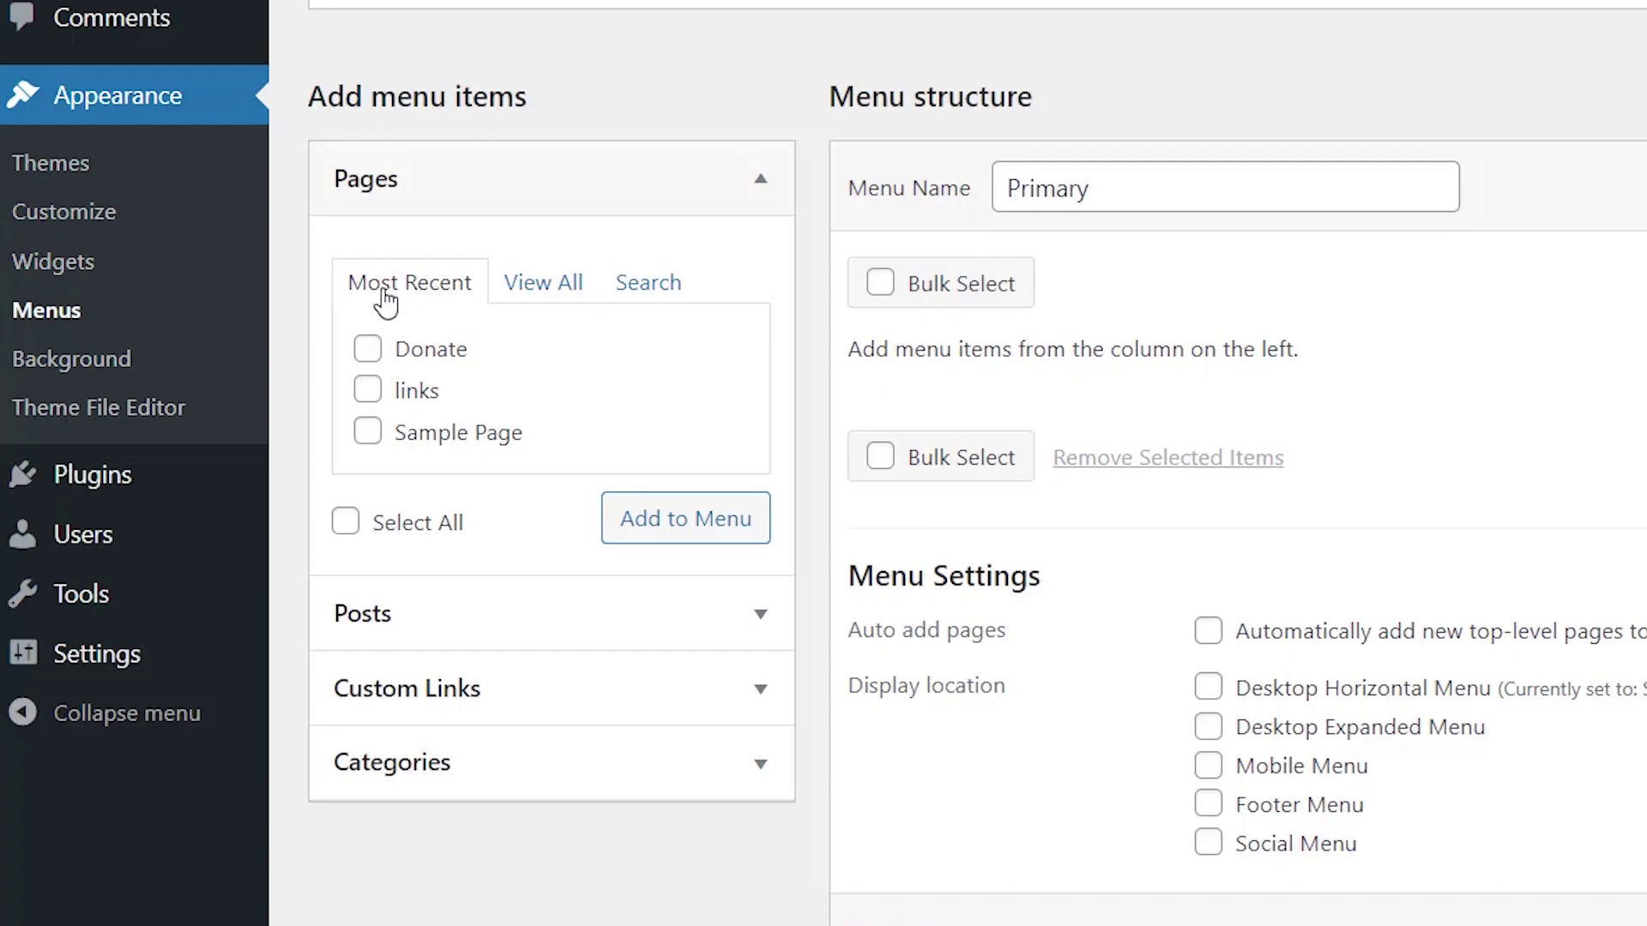
Step: Add the Home, Donate and Sample Page pages to the Primary menu
click(537, 298)
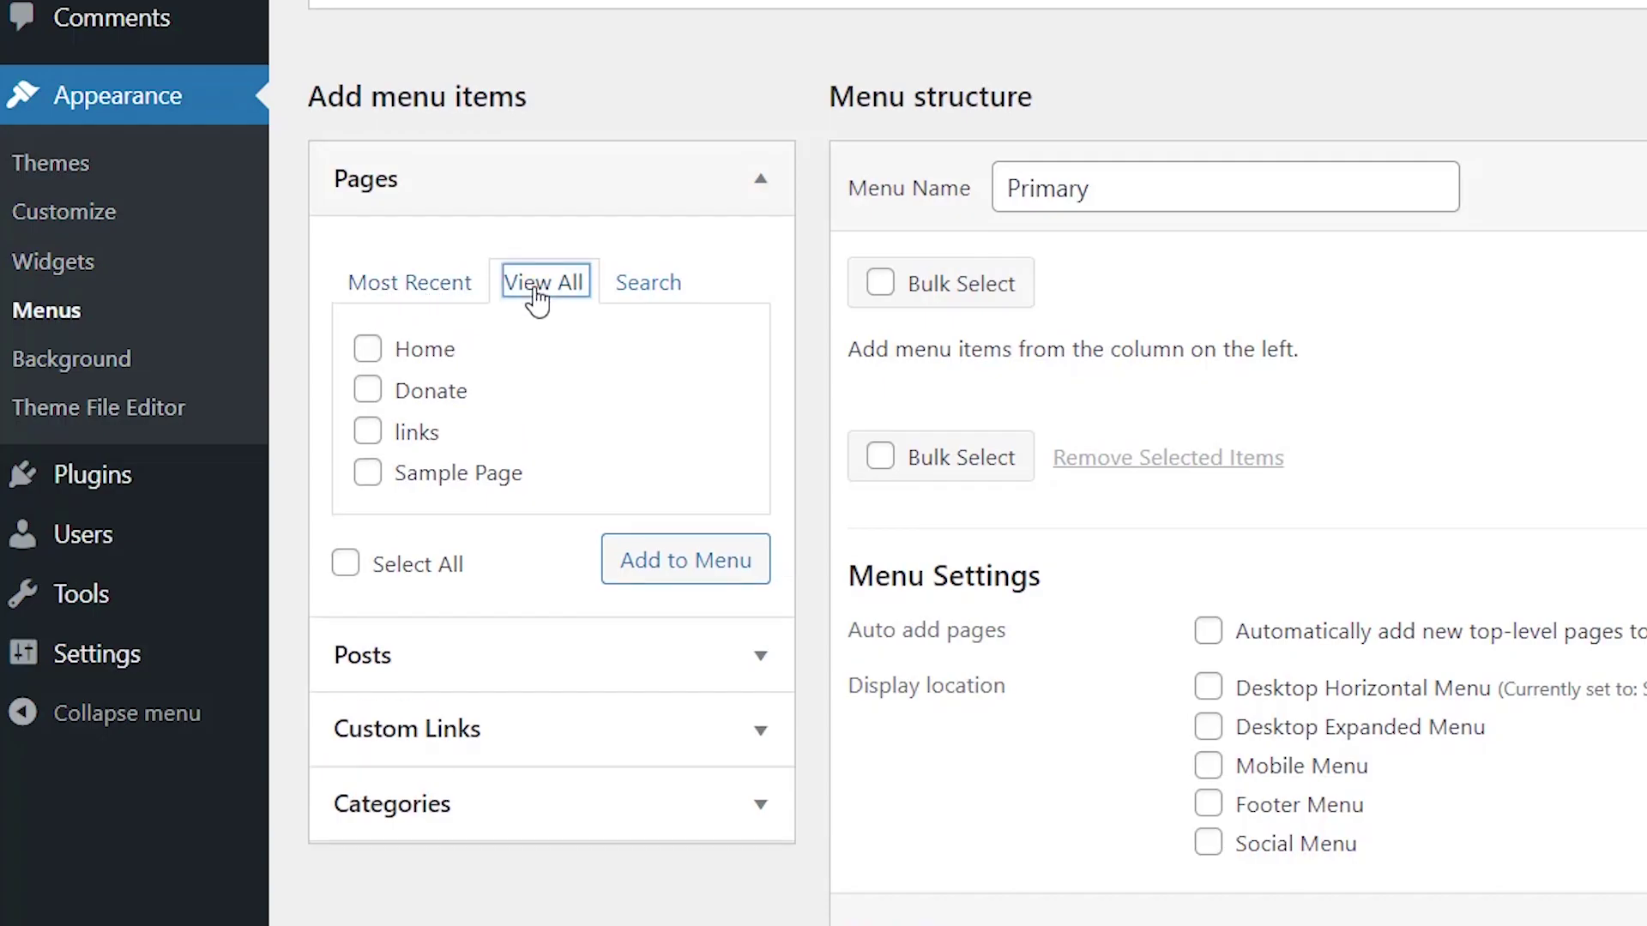
click(442, 675)
click(561, 367)
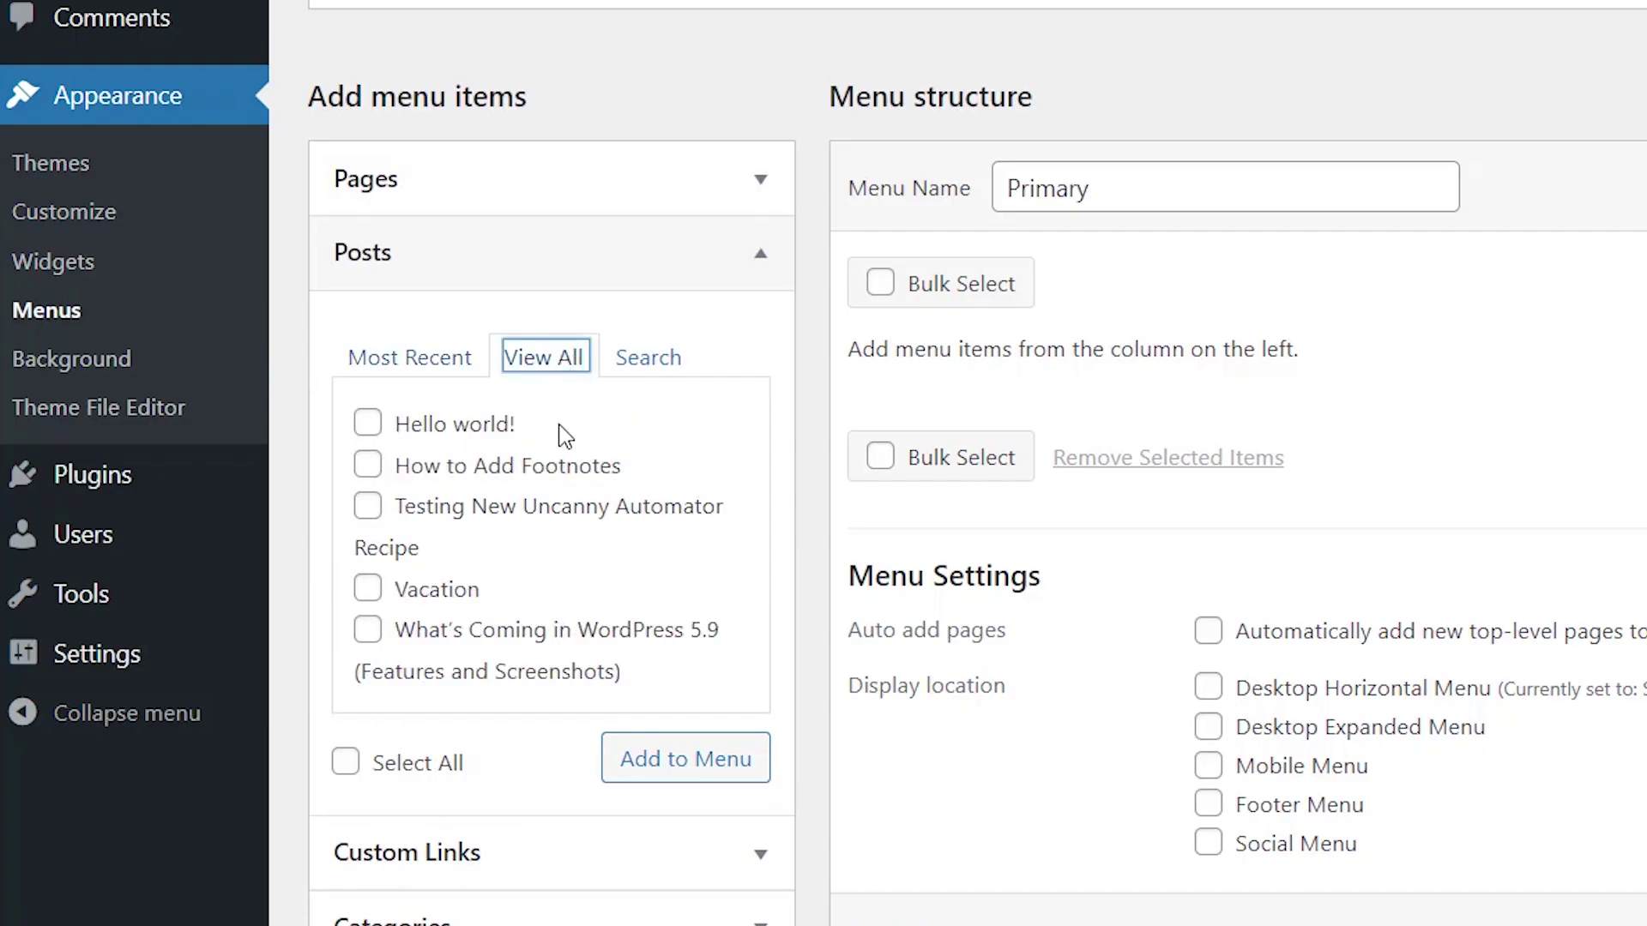
click(580, 206)
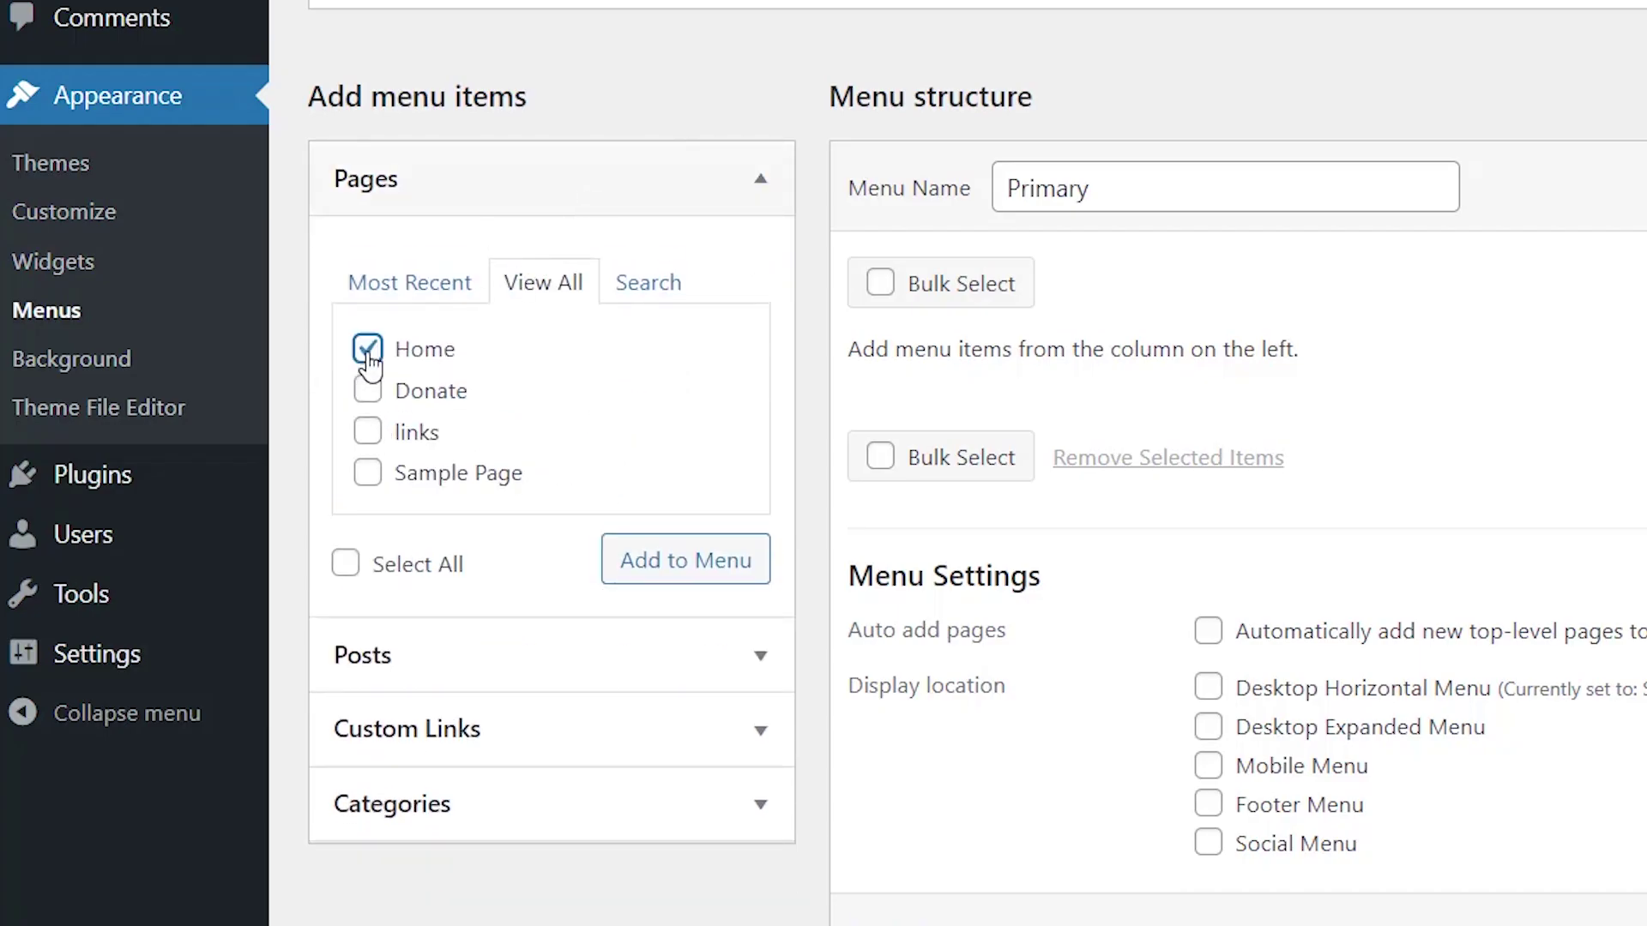
click(369, 390)
click(368, 472)
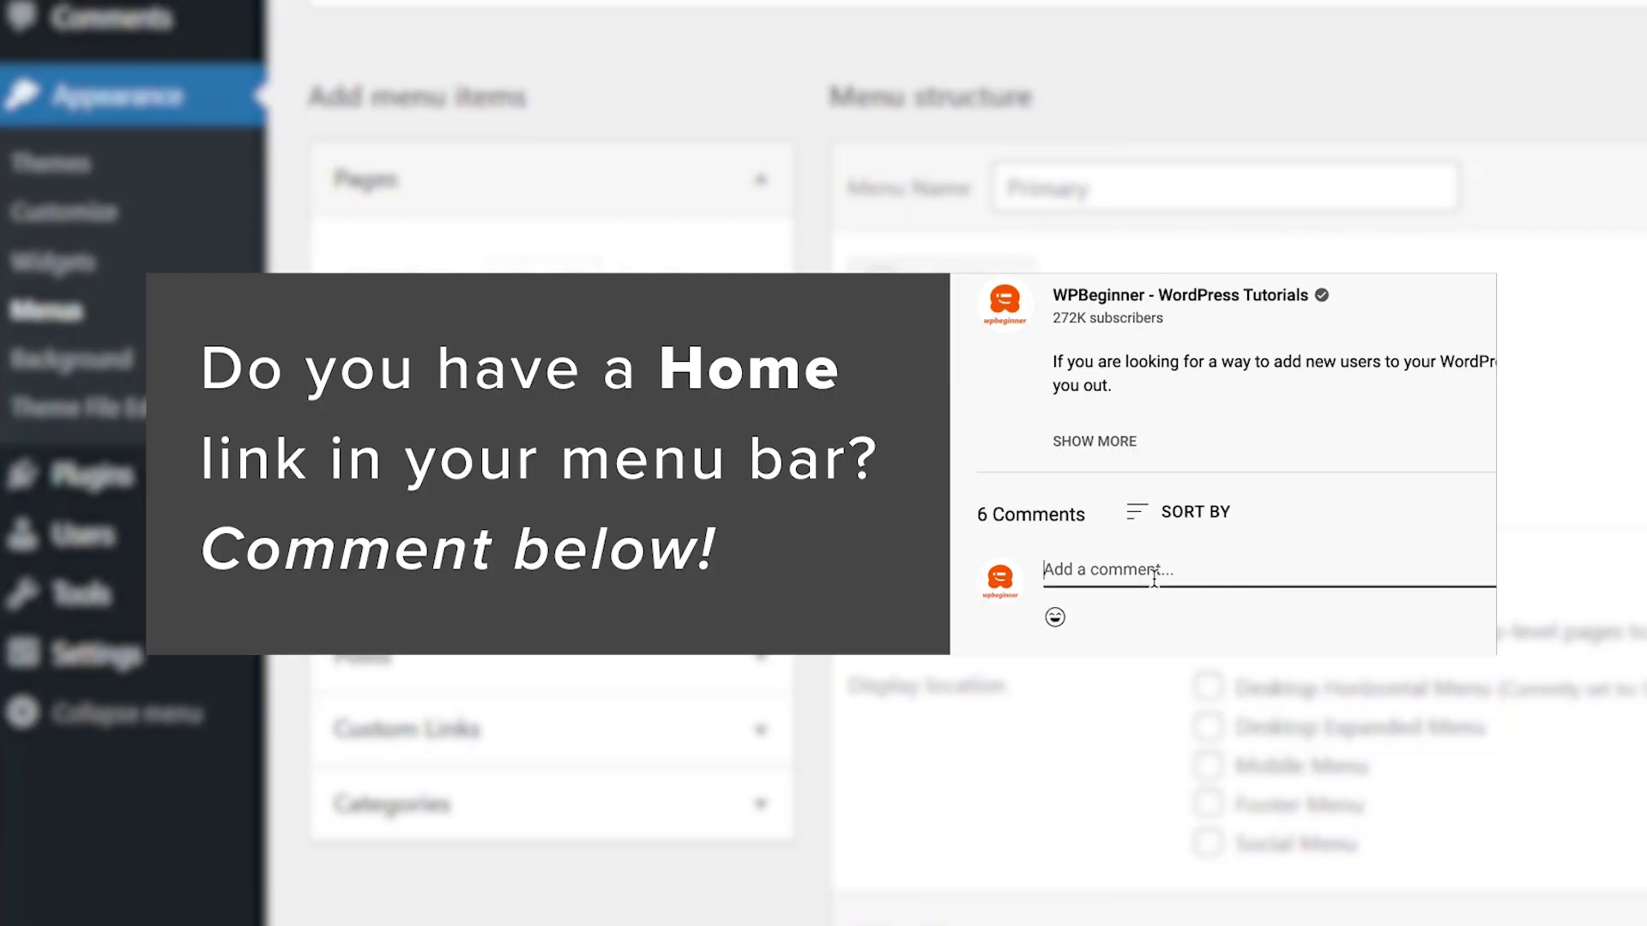
text(Hi!)
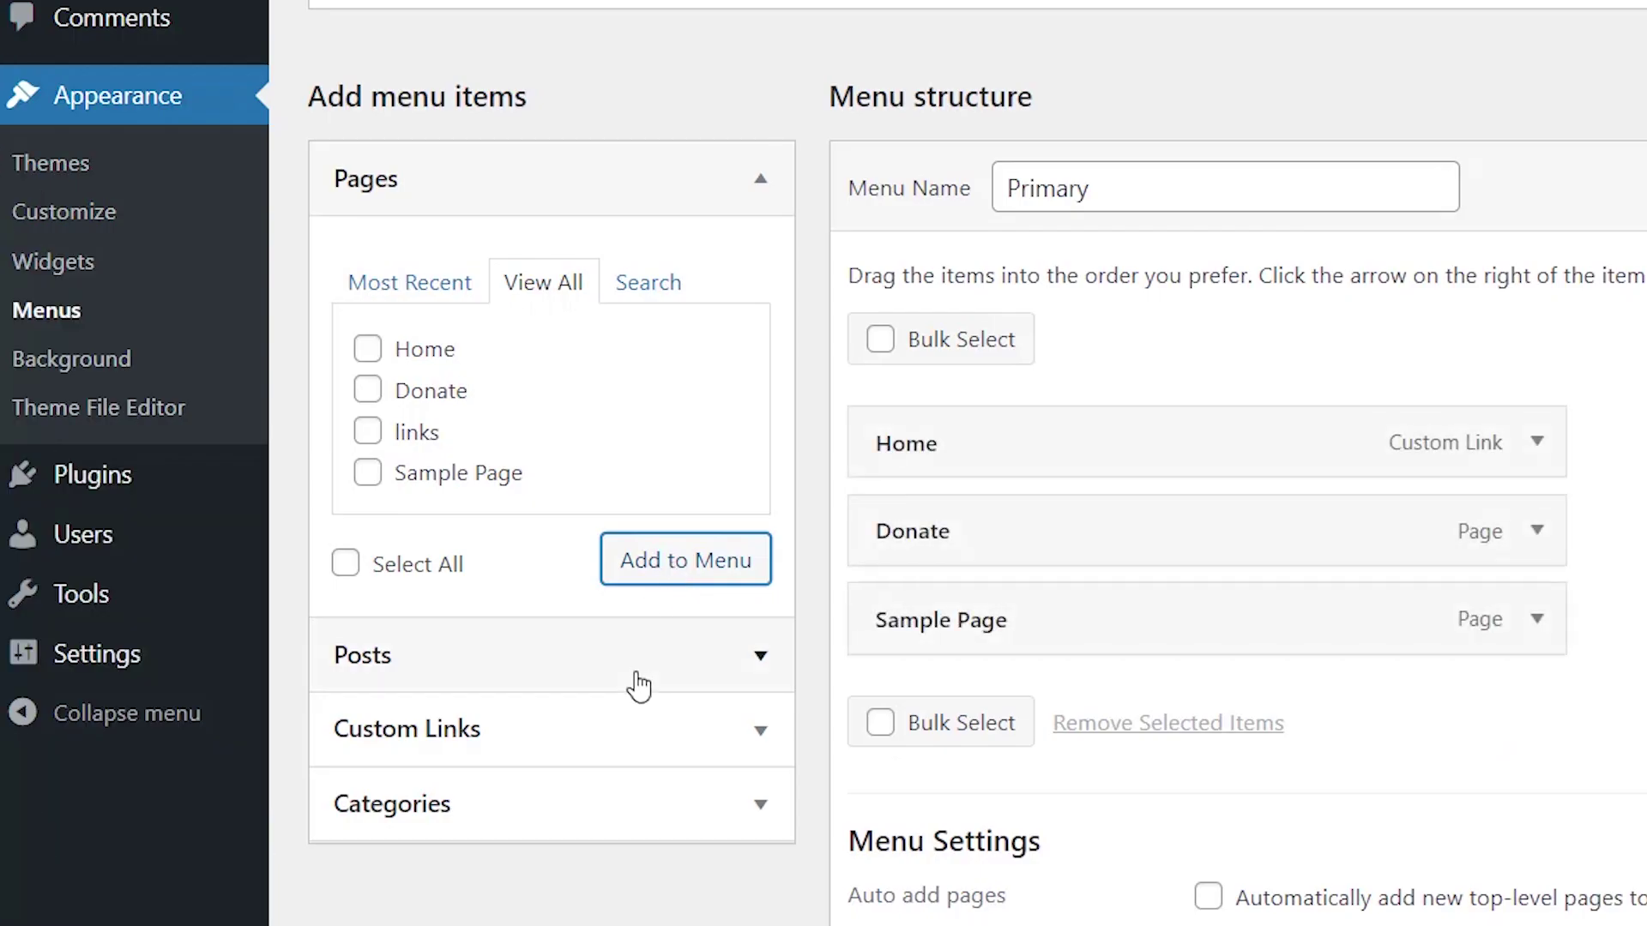
click(637, 684)
scroll(640, 648, down, 2)
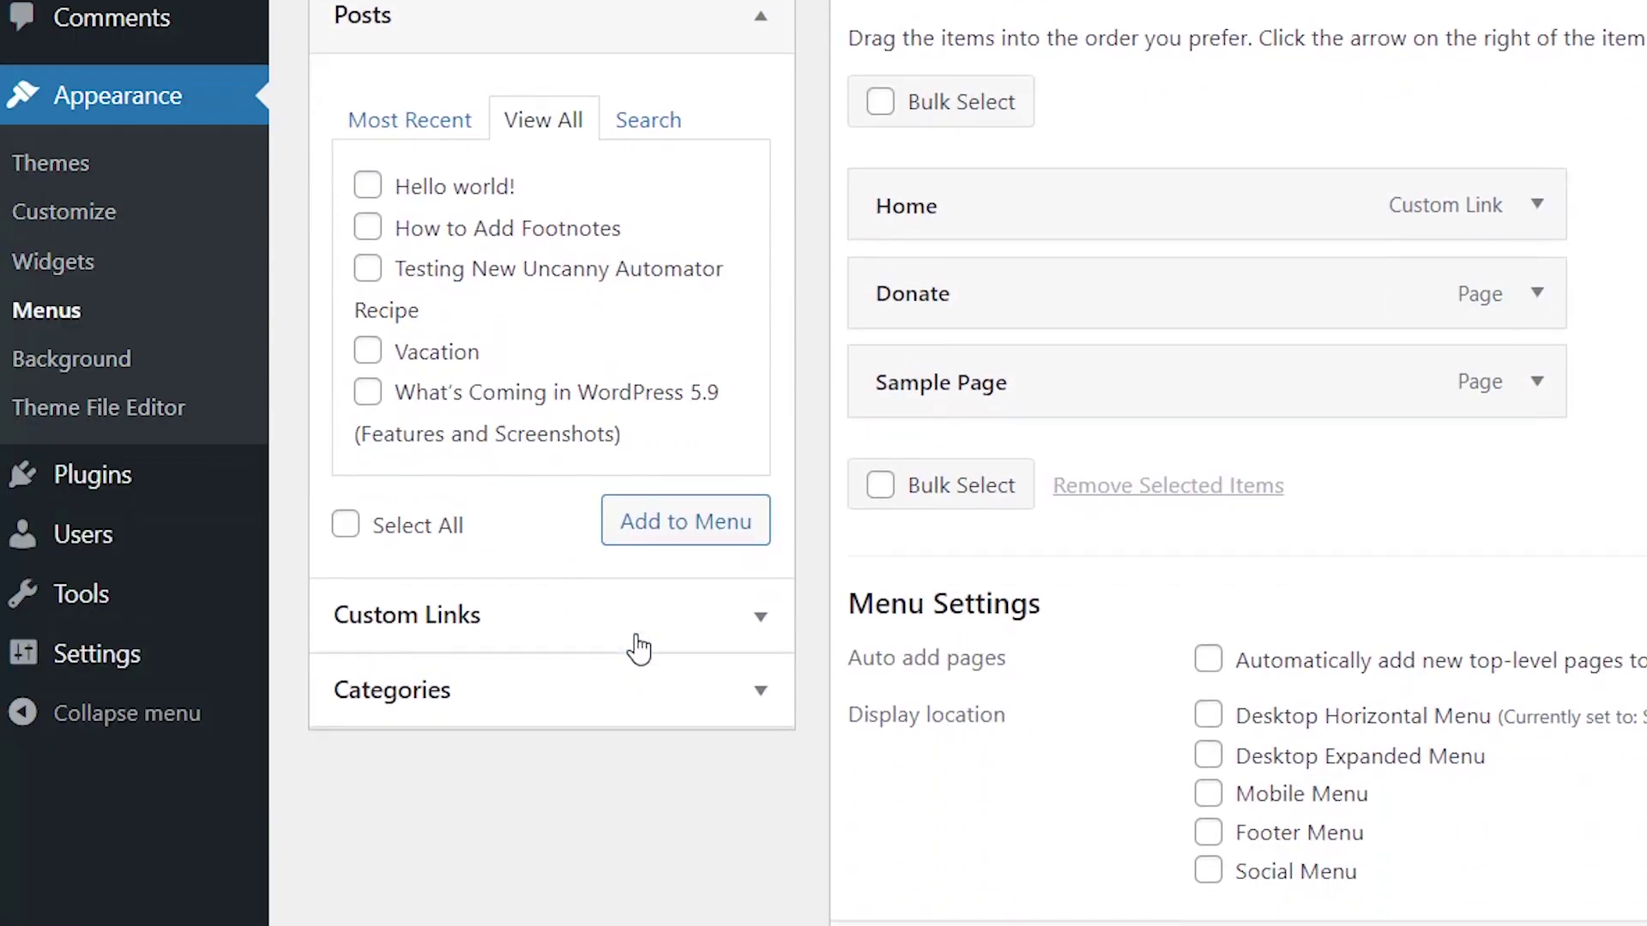
Step: Add a custom link labelled 'YouTube' with the YouTube URL to the Primary menu
click(647, 593)
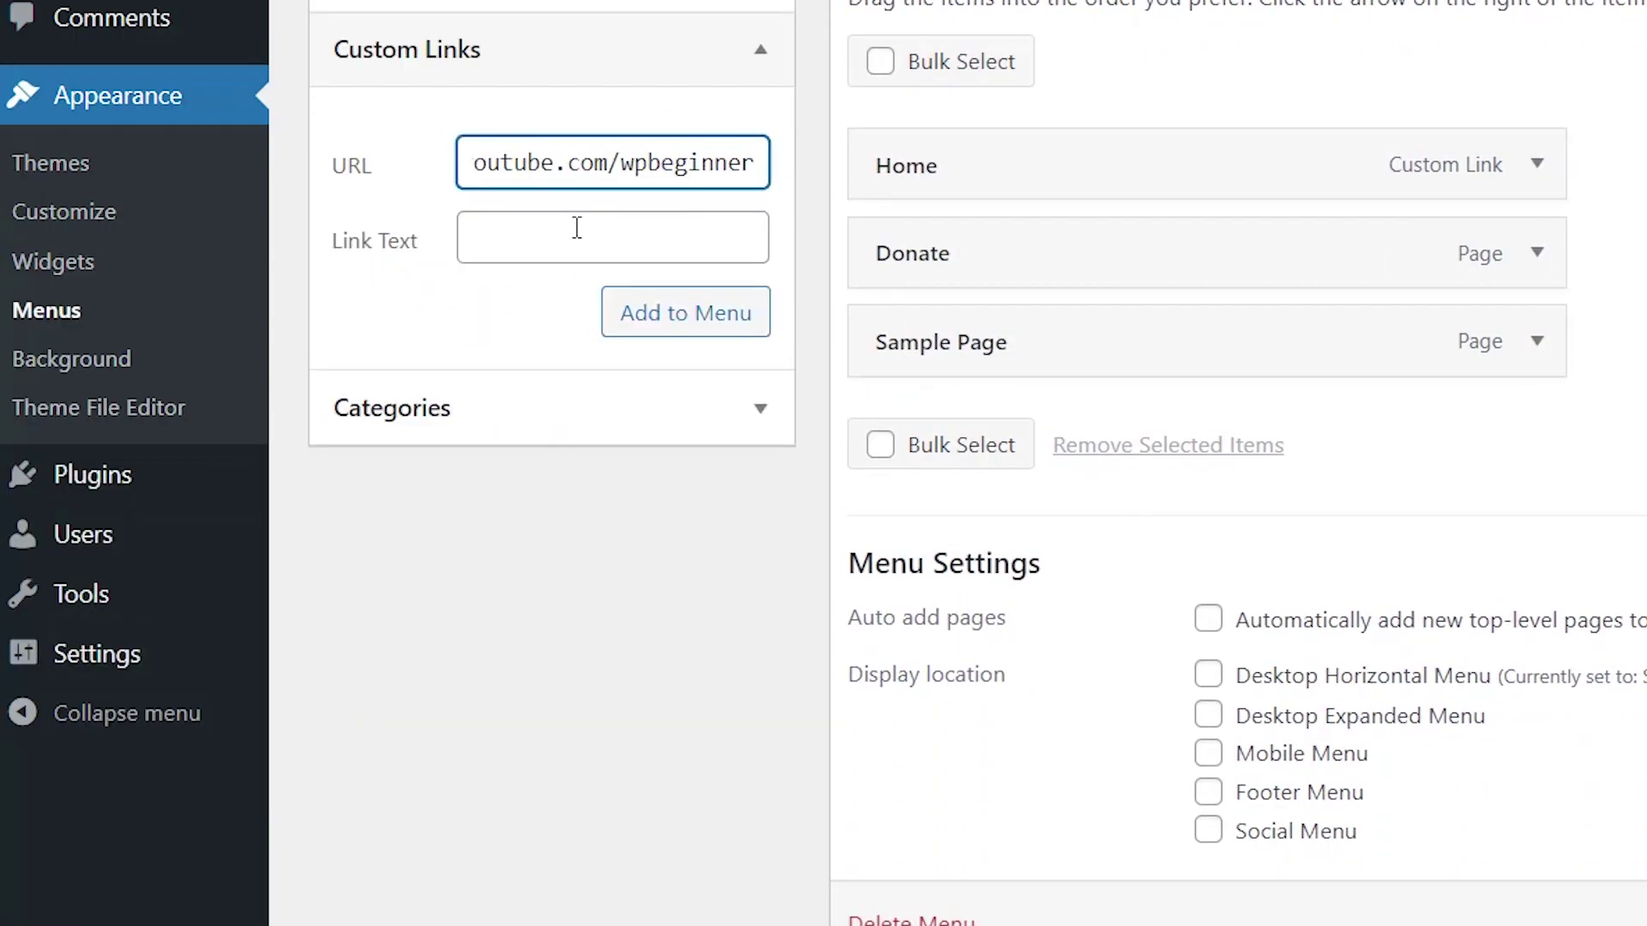
click(577, 227)
text(YouTube)
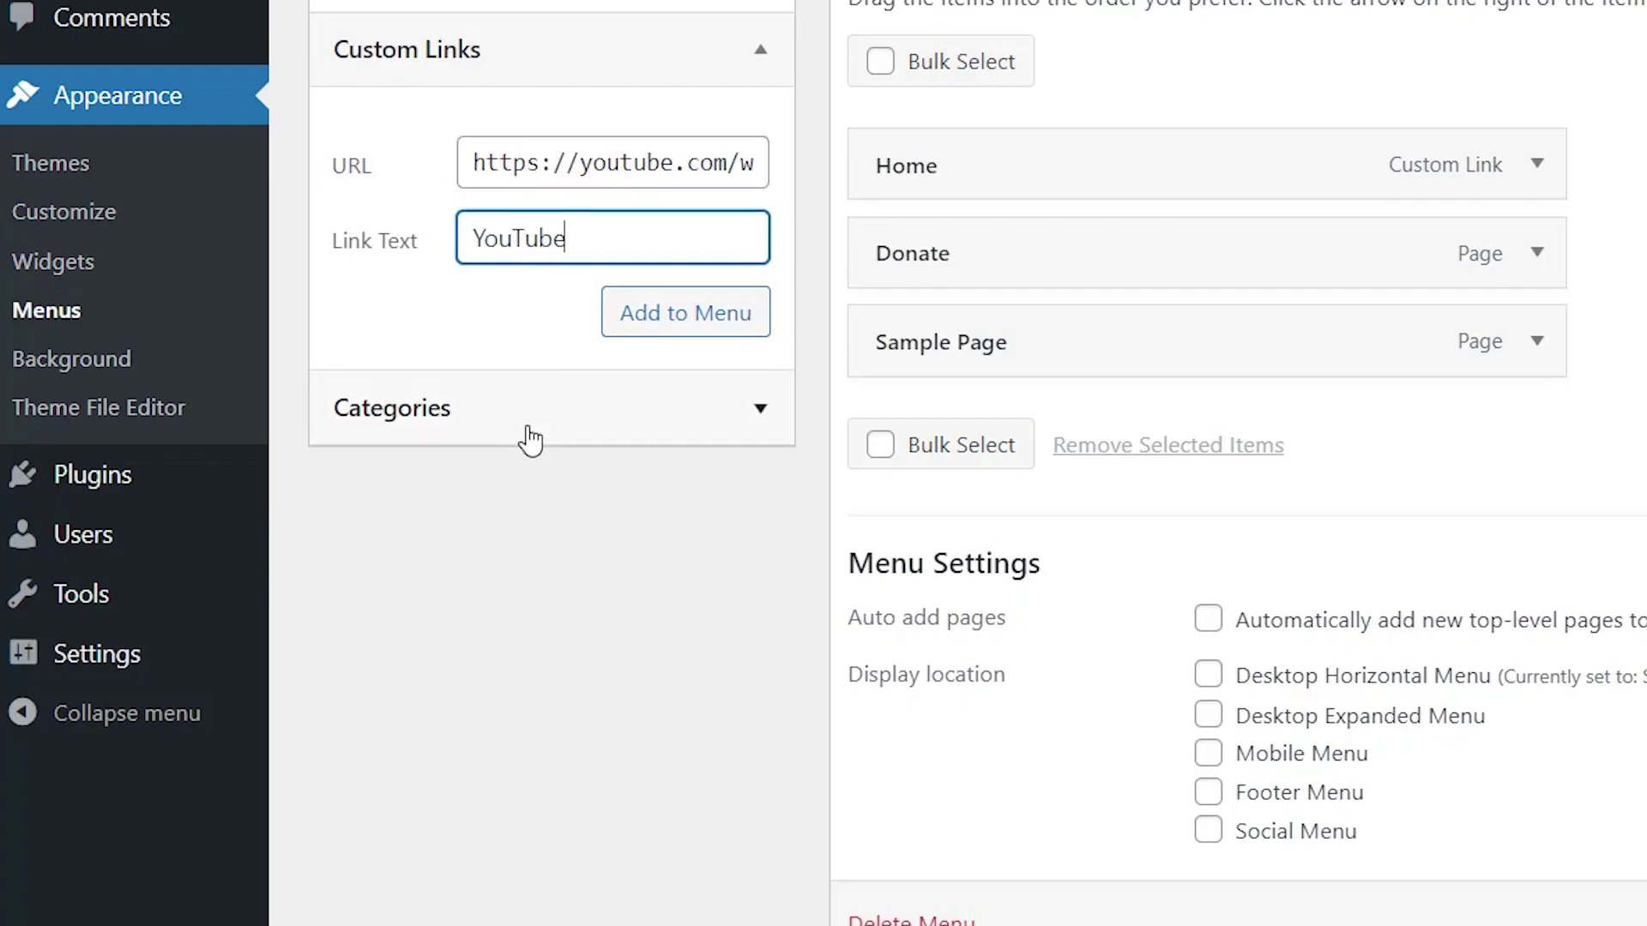
click(681, 327)
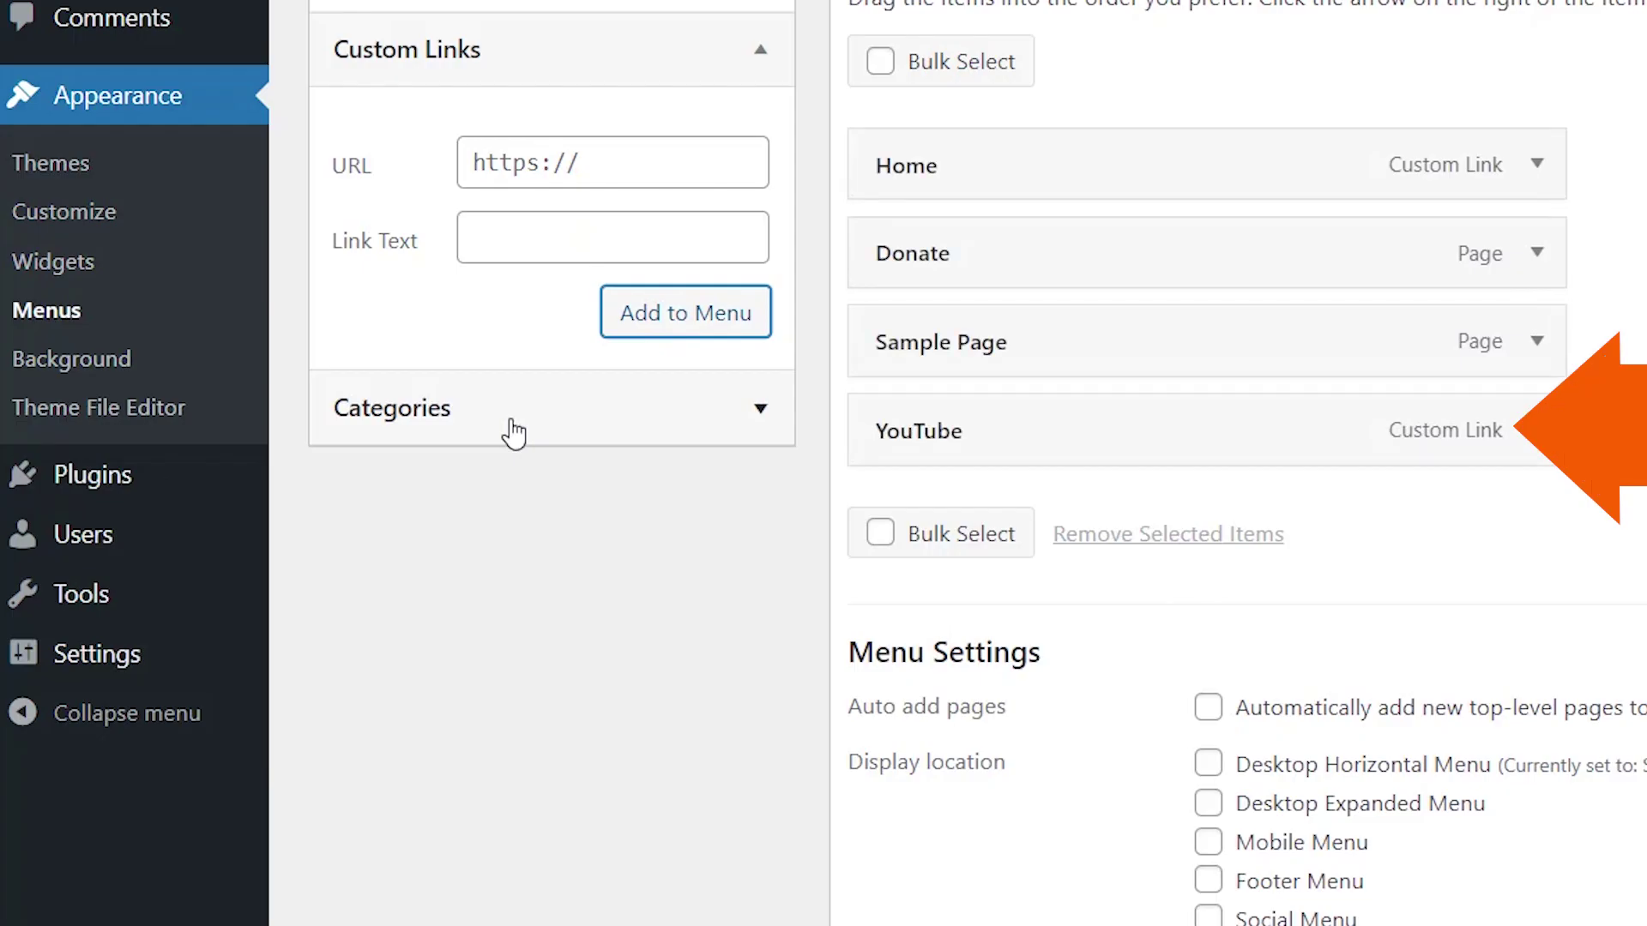
Step: Add the News and Tutorial categories after YouTube in the Primary menu
click(508, 431)
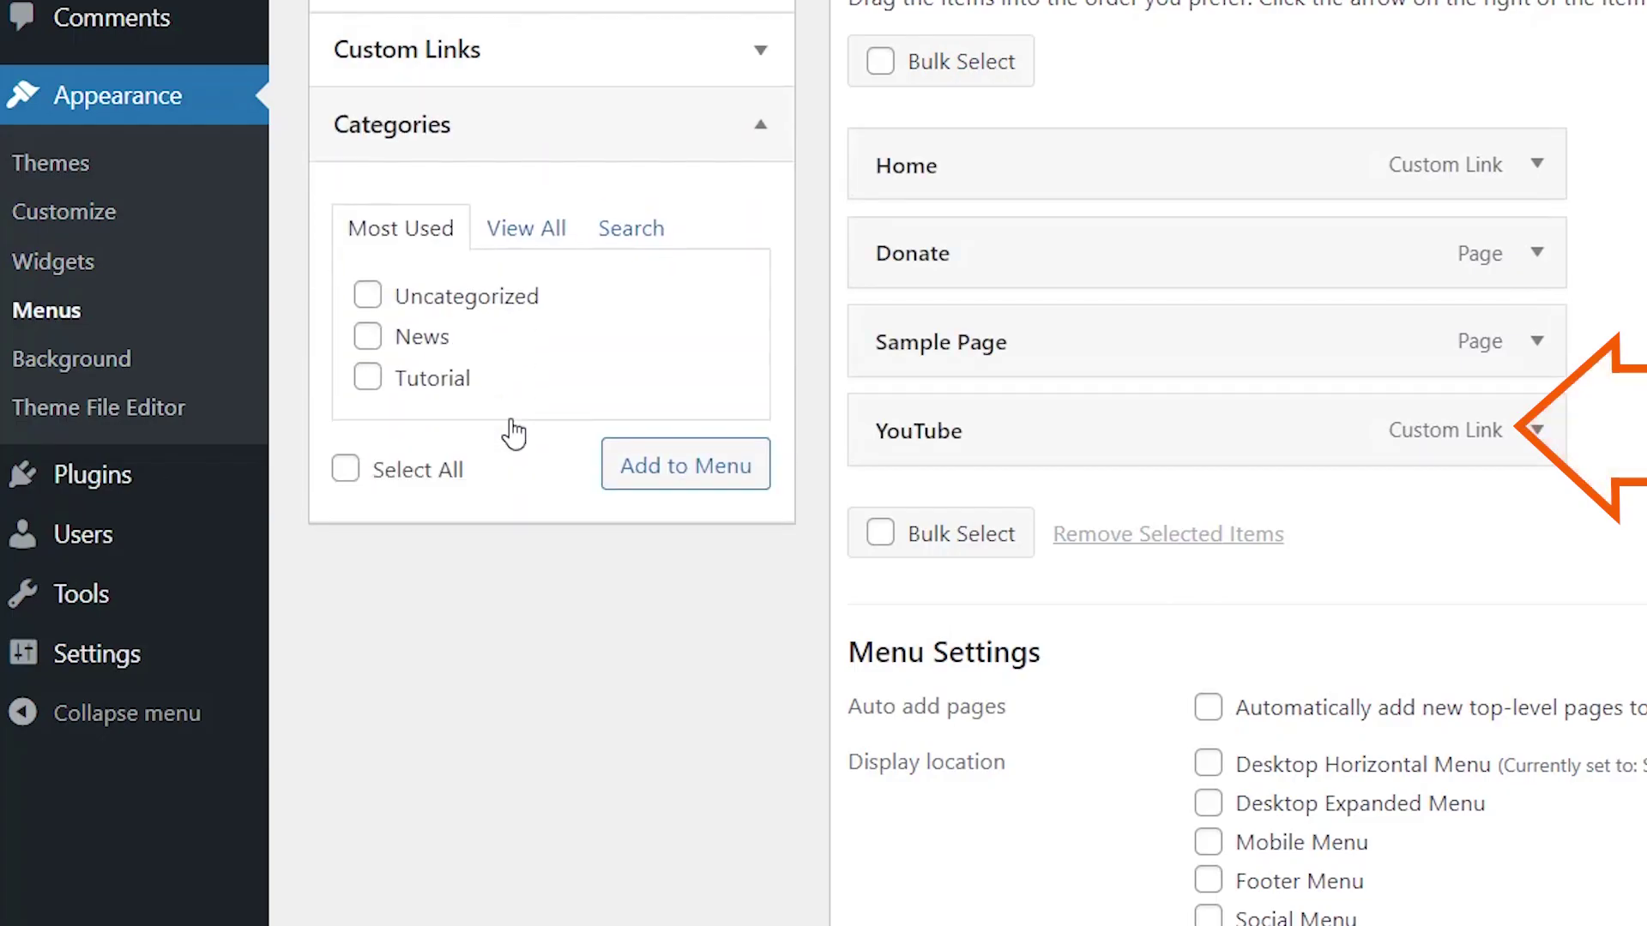
click(530, 239)
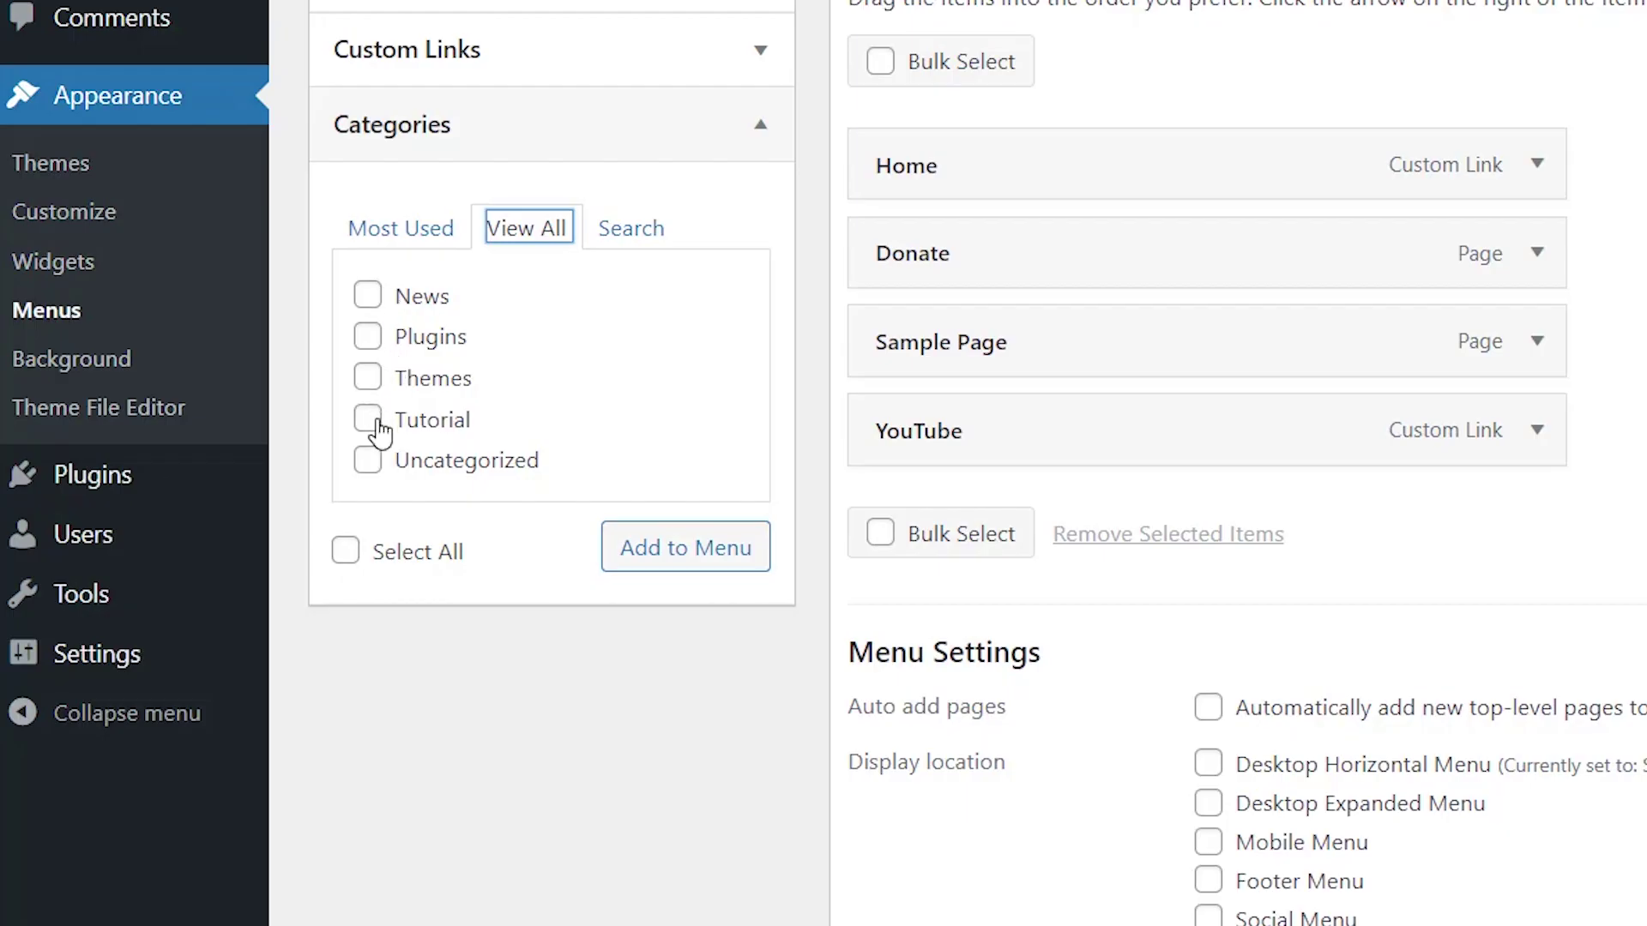
click(368, 421)
click(368, 295)
click(632, 547)
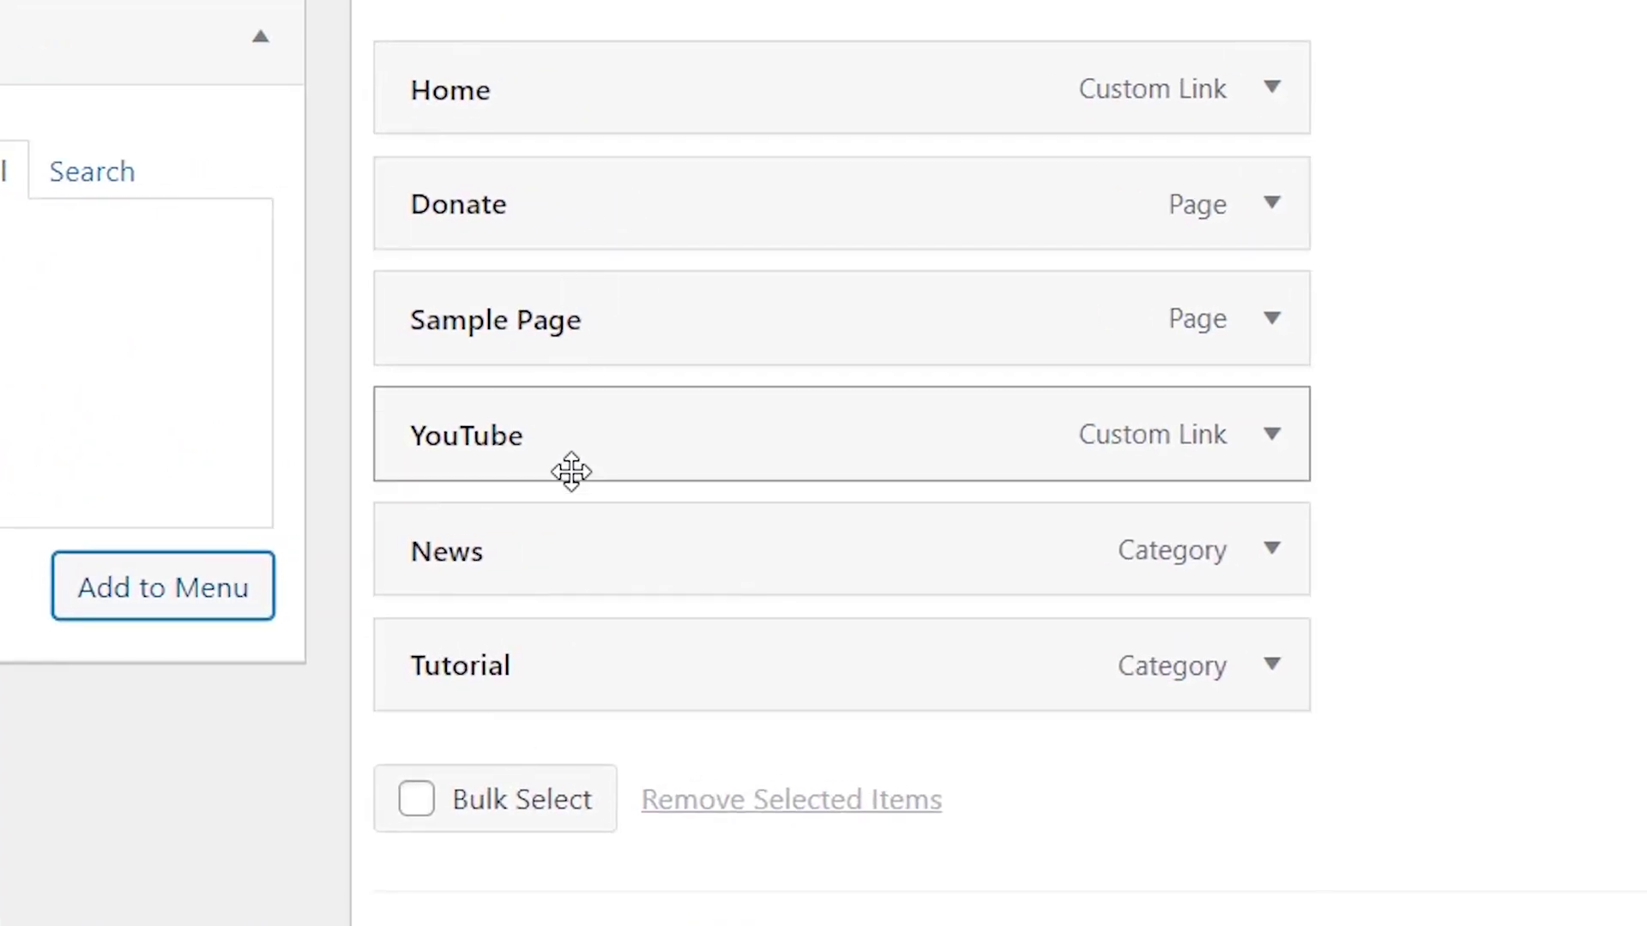
Step: Move Tutorial below Donate and nest YouTube as a sub item under News
mouse_move(566, 669)
mouse_down()
mouse_move(596, 506)
mouse_move(559, 265)
mouse_move(537, 232)
mouse_move(501, 357)
mouse_move(505, 335)
mouse_up()
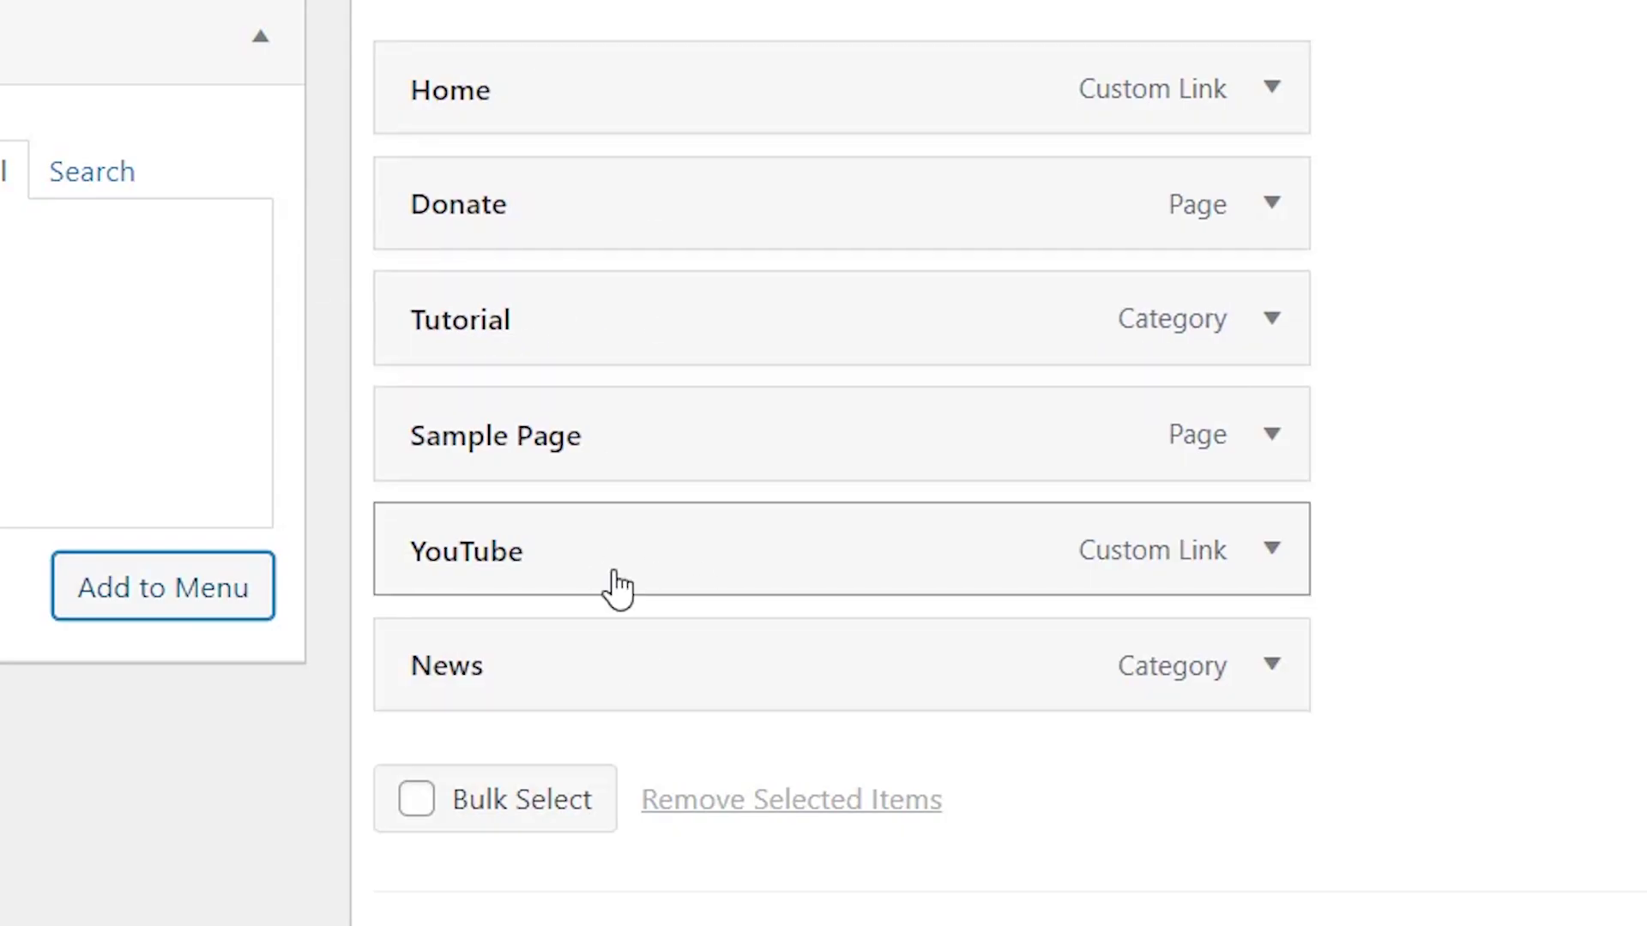
mouse_move(619, 589)
mouse_down()
mouse_move(640, 779)
mouse_move(728, 742)
mouse_move(665, 721)
mouse_move(710, 715)
mouse_move(699, 684)
mouse_move(533, 665)
mouse_move(610, 659)
mouse_move(478, 674)
mouse_move(545, 670)
mouse_up()
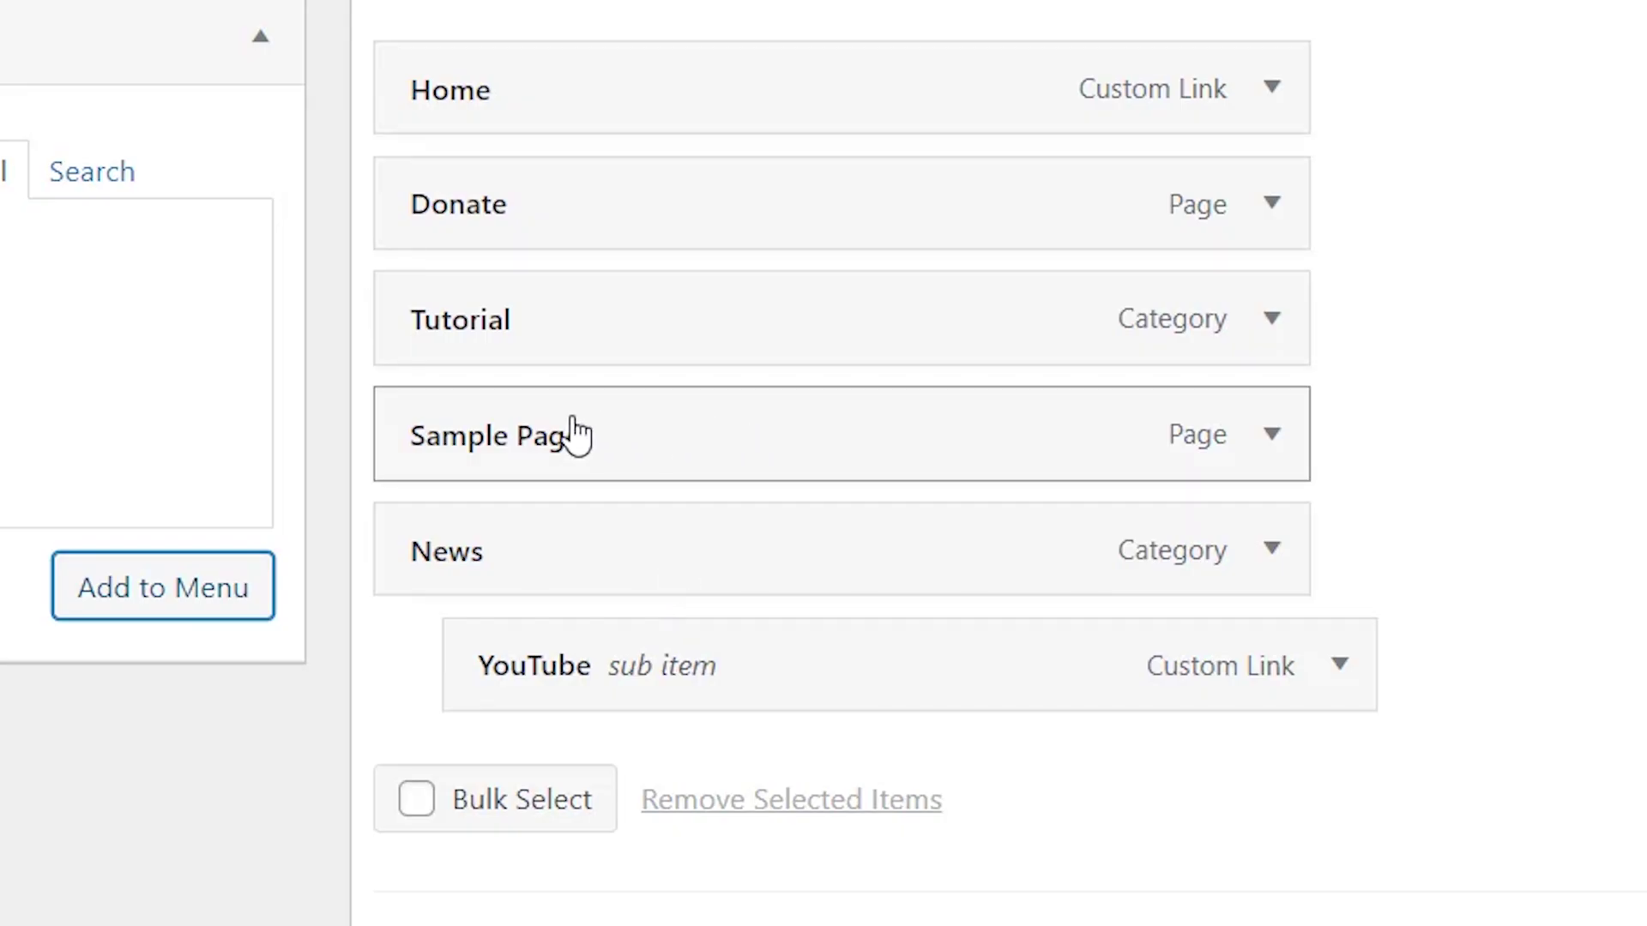
Step: Change the Sample Page item's navigation label to 'About'
click(1271, 438)
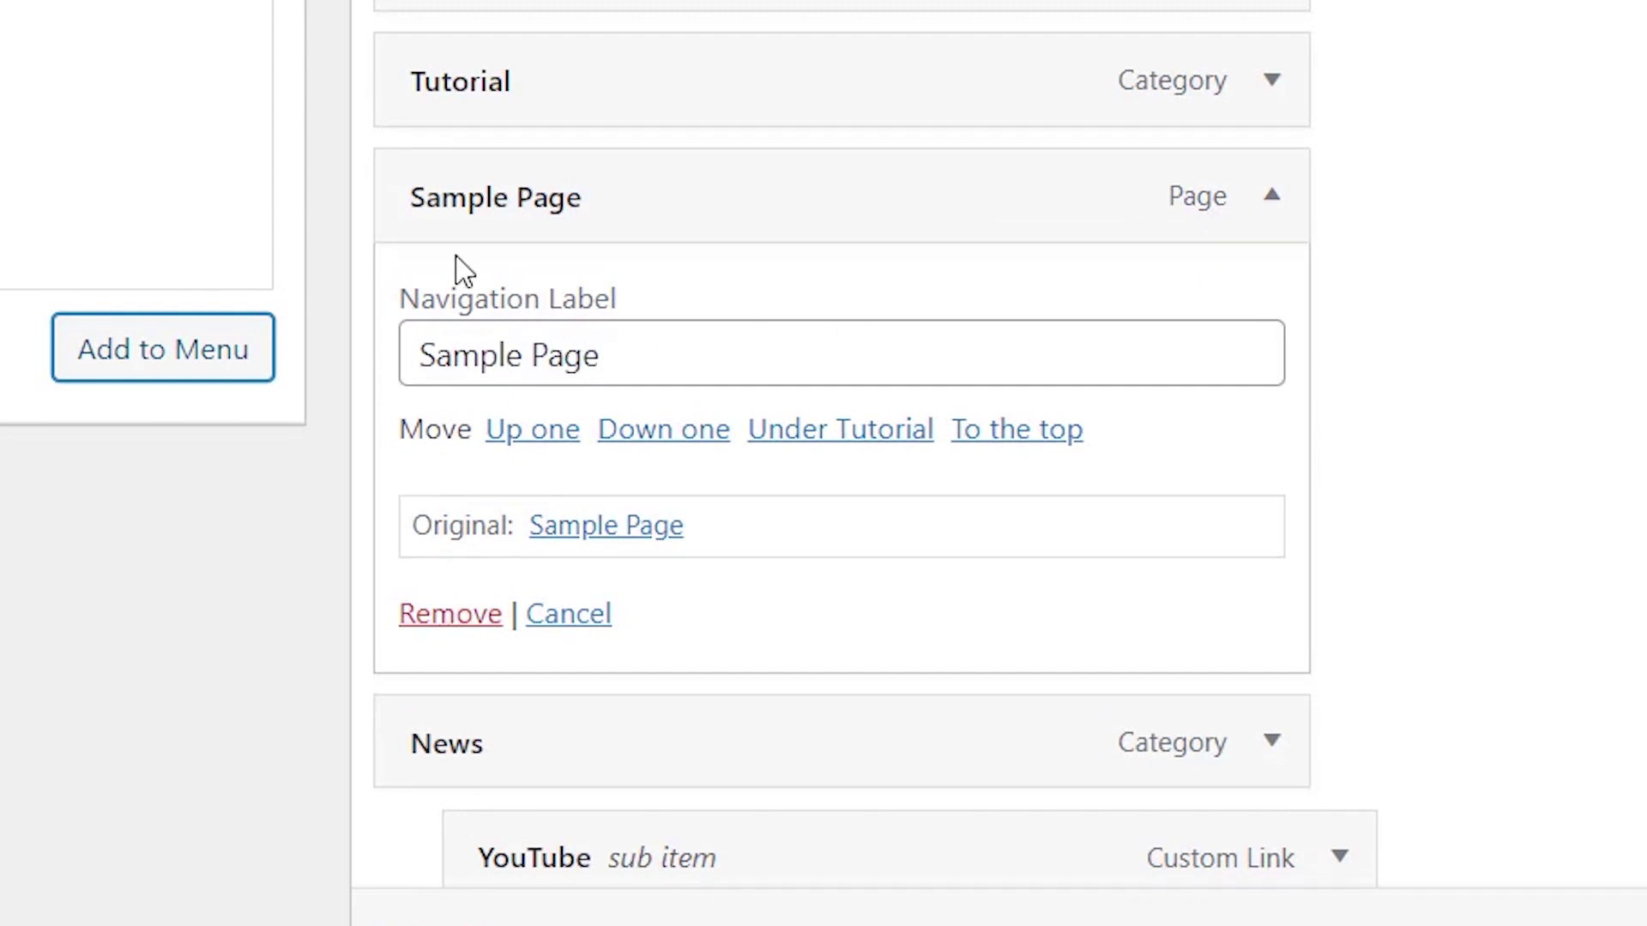
drag(682, 354, 415, 357)
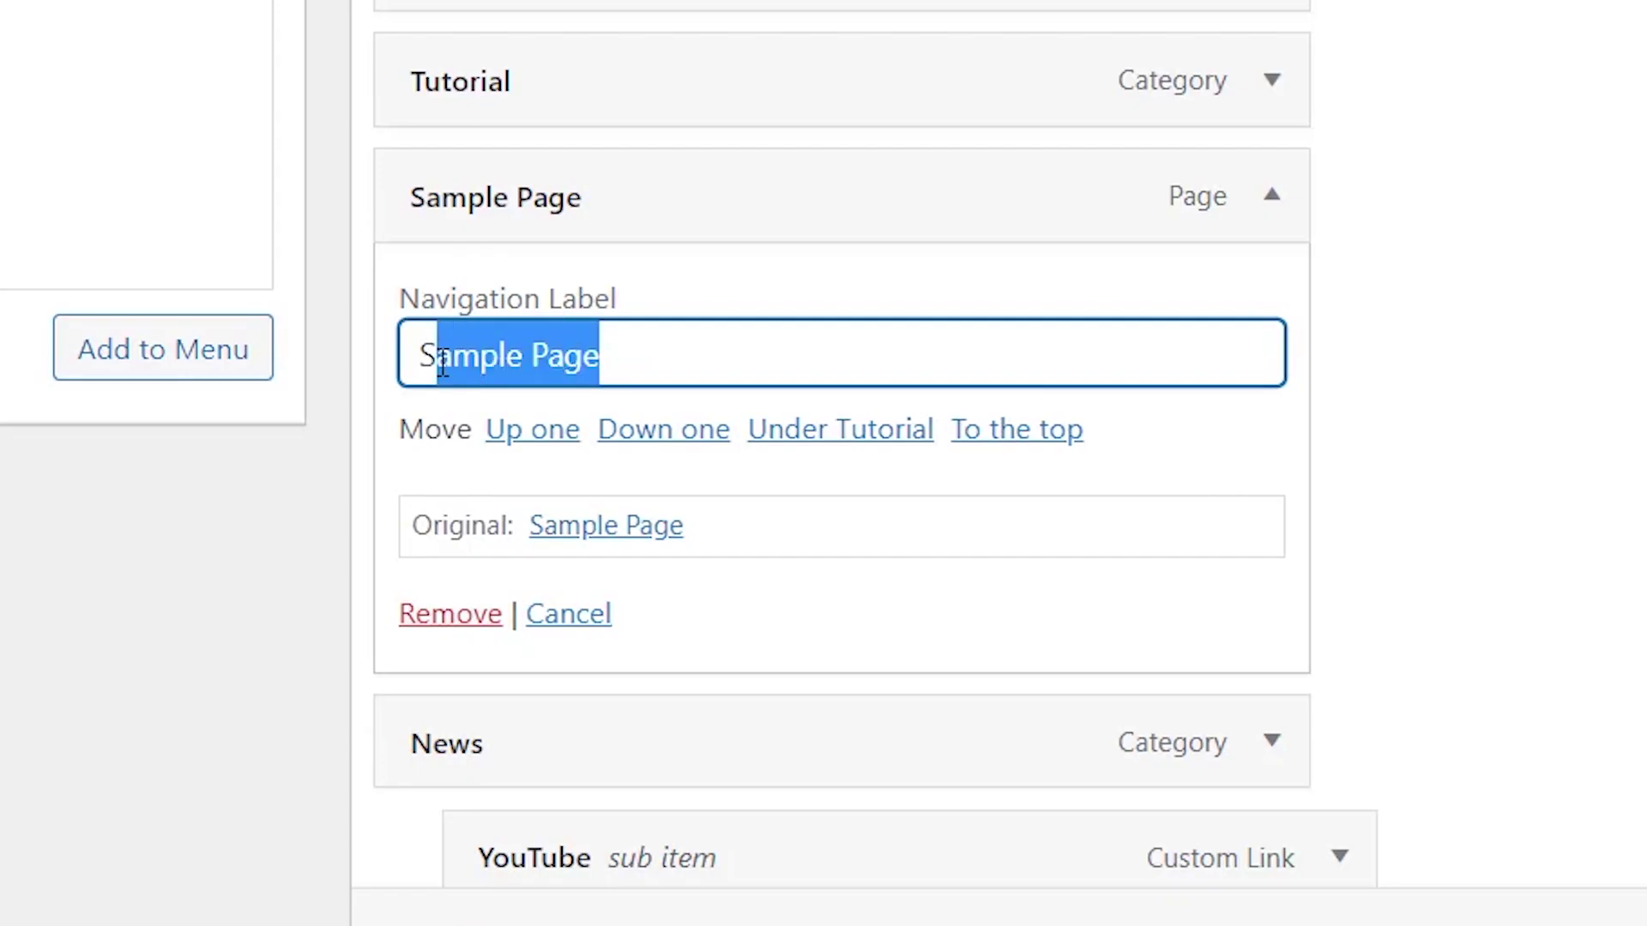
text(About)
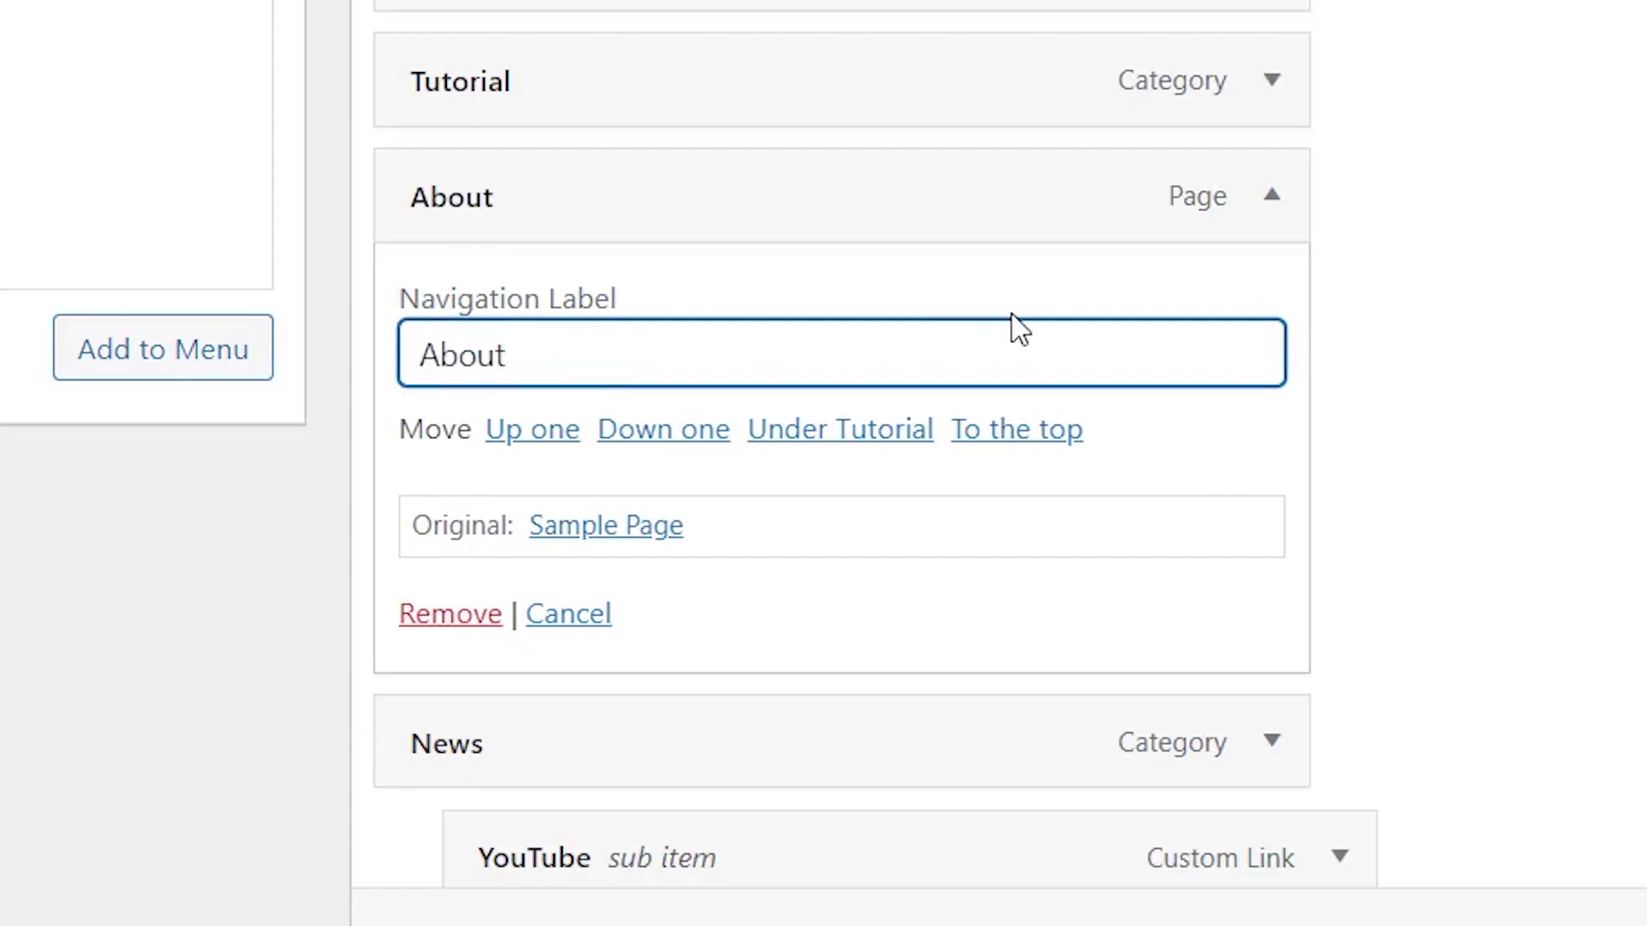
click(1425, 254)
scroll(1429, 338, down, 4)
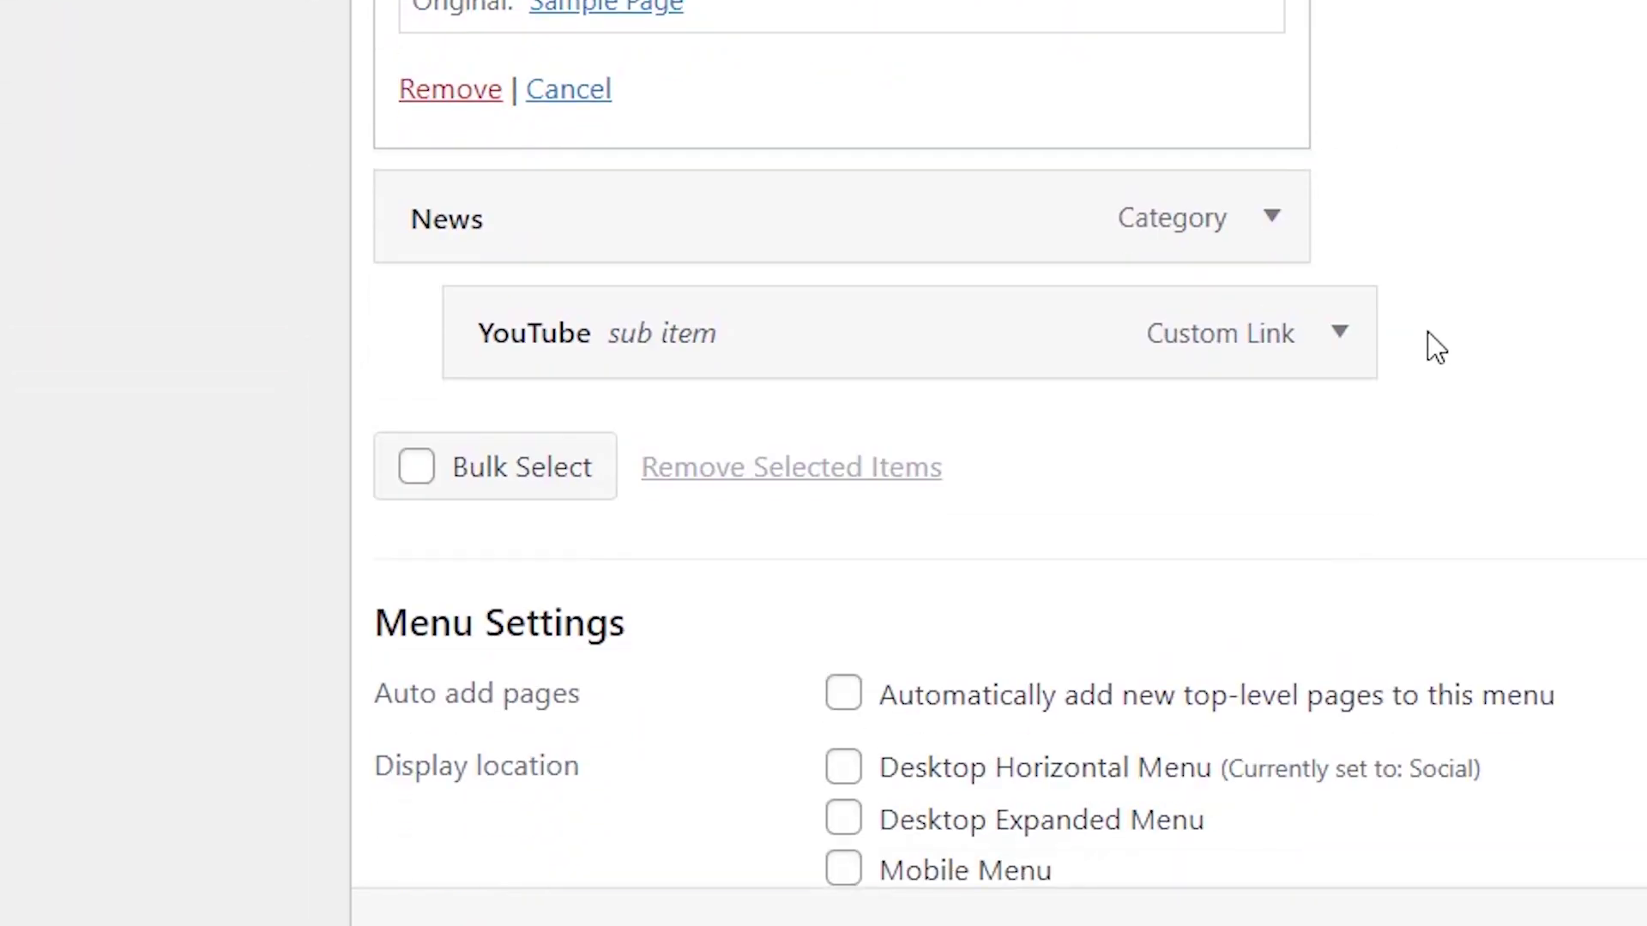
scroll(1428, 342, down, 3)
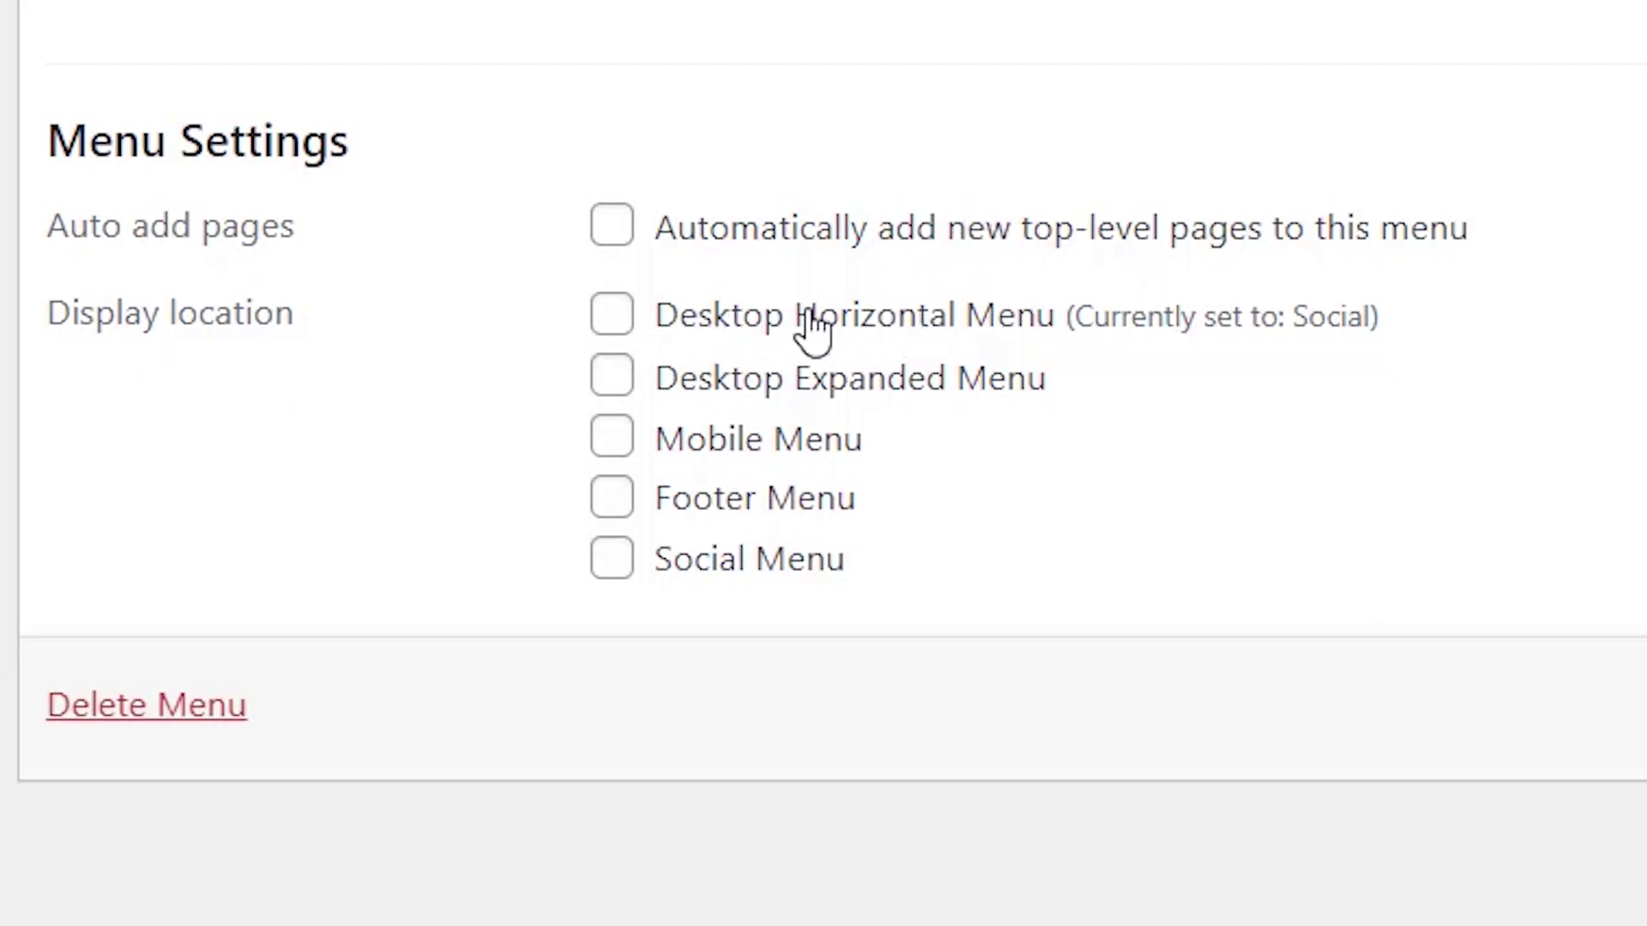
Step: Assign Primary to the Desktop Horizontal Menu location, save it, and review Manage Locations
click(613, 322)
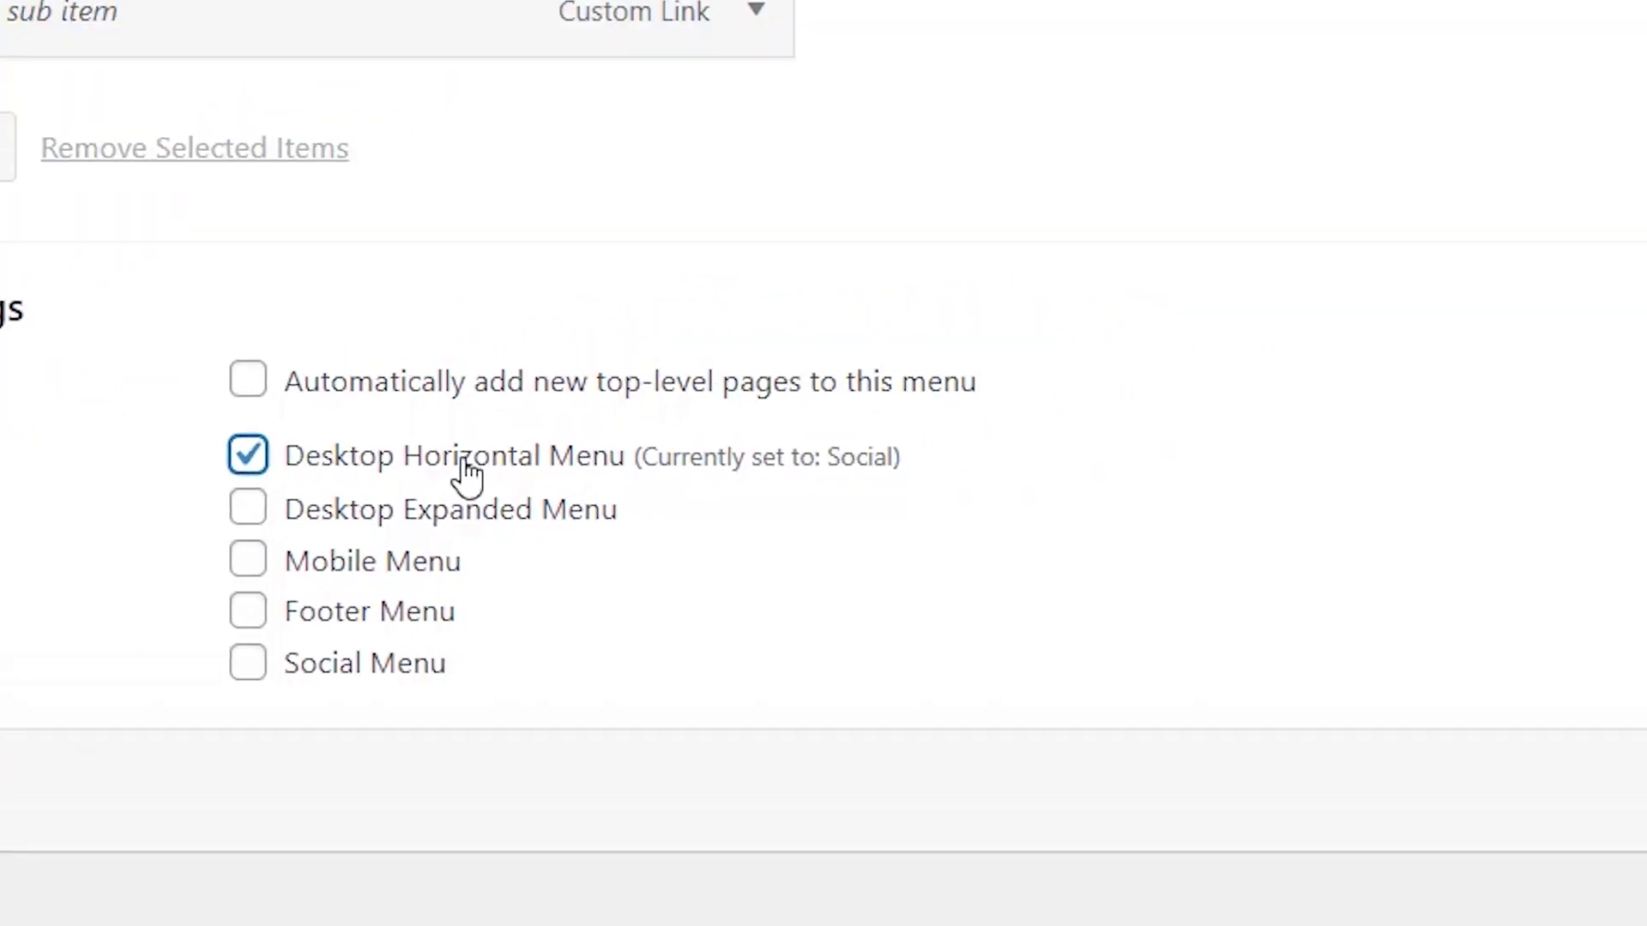
click(1496, 855)
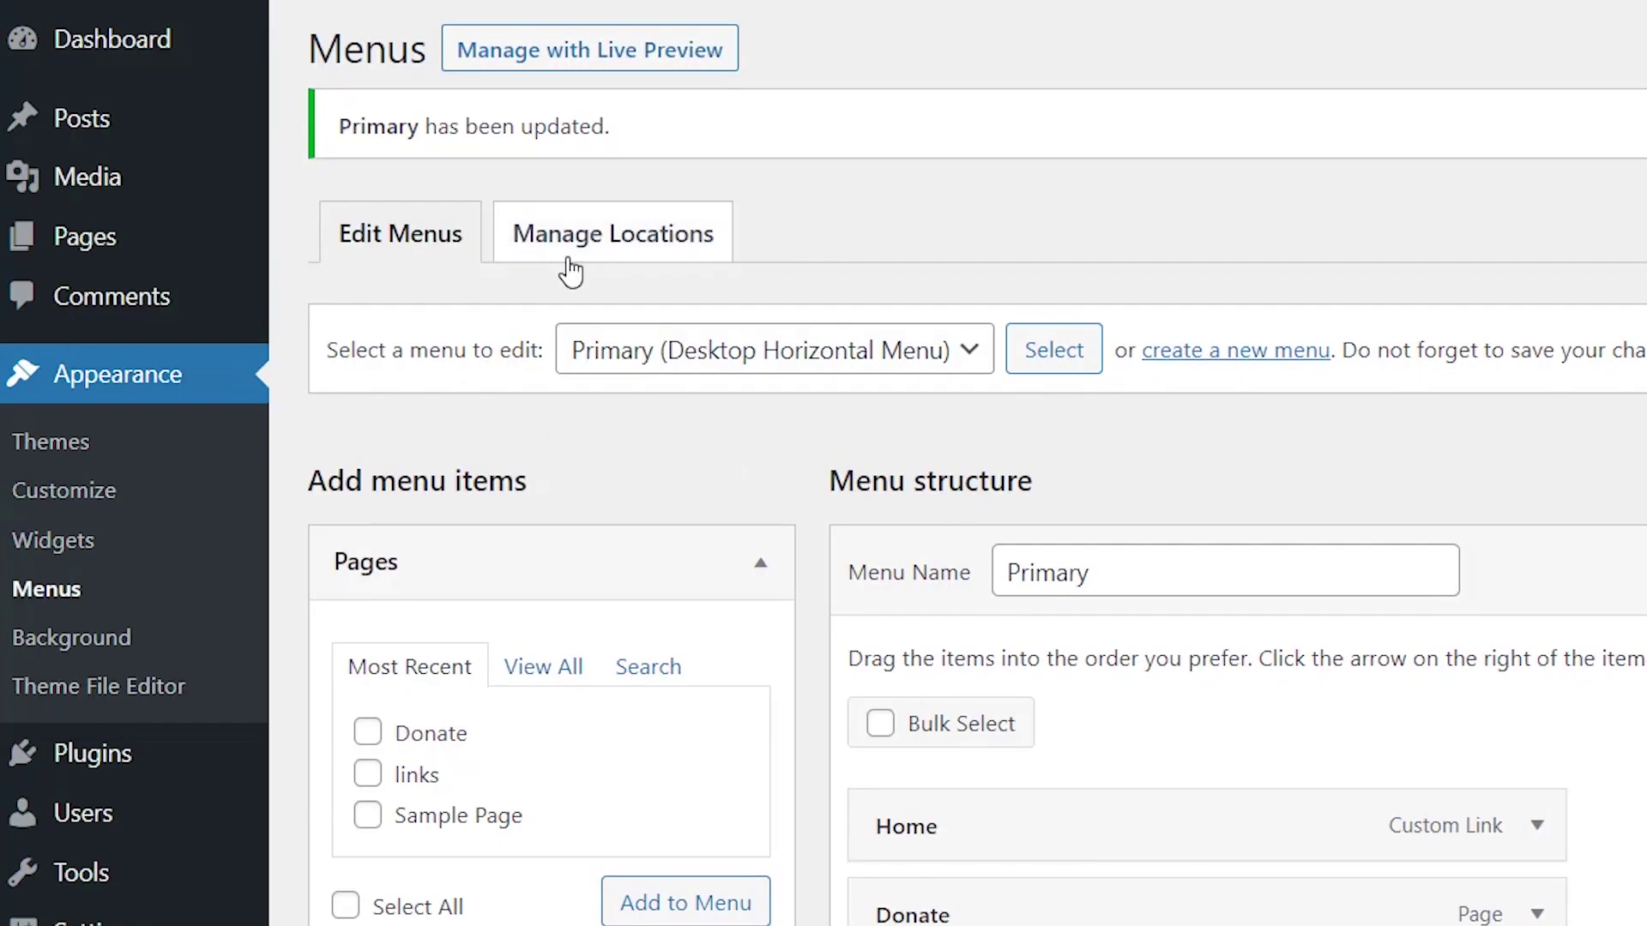
click(577, 255)
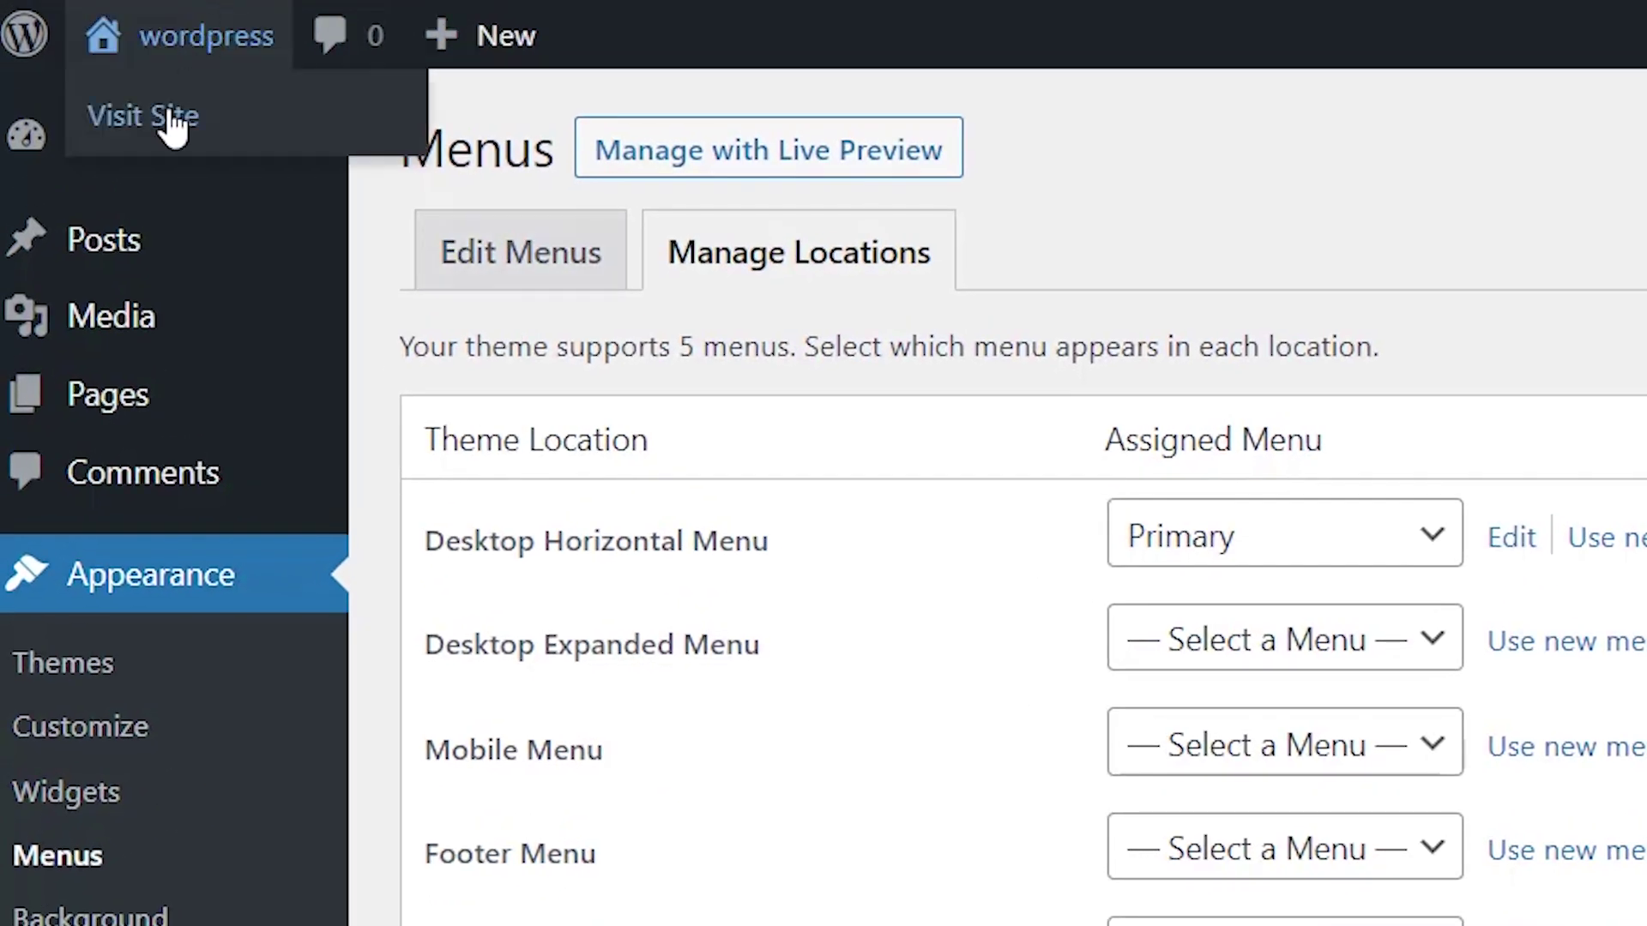
Step: Check the new header menu on the live site, then return to the menu editor
click(143, 115)
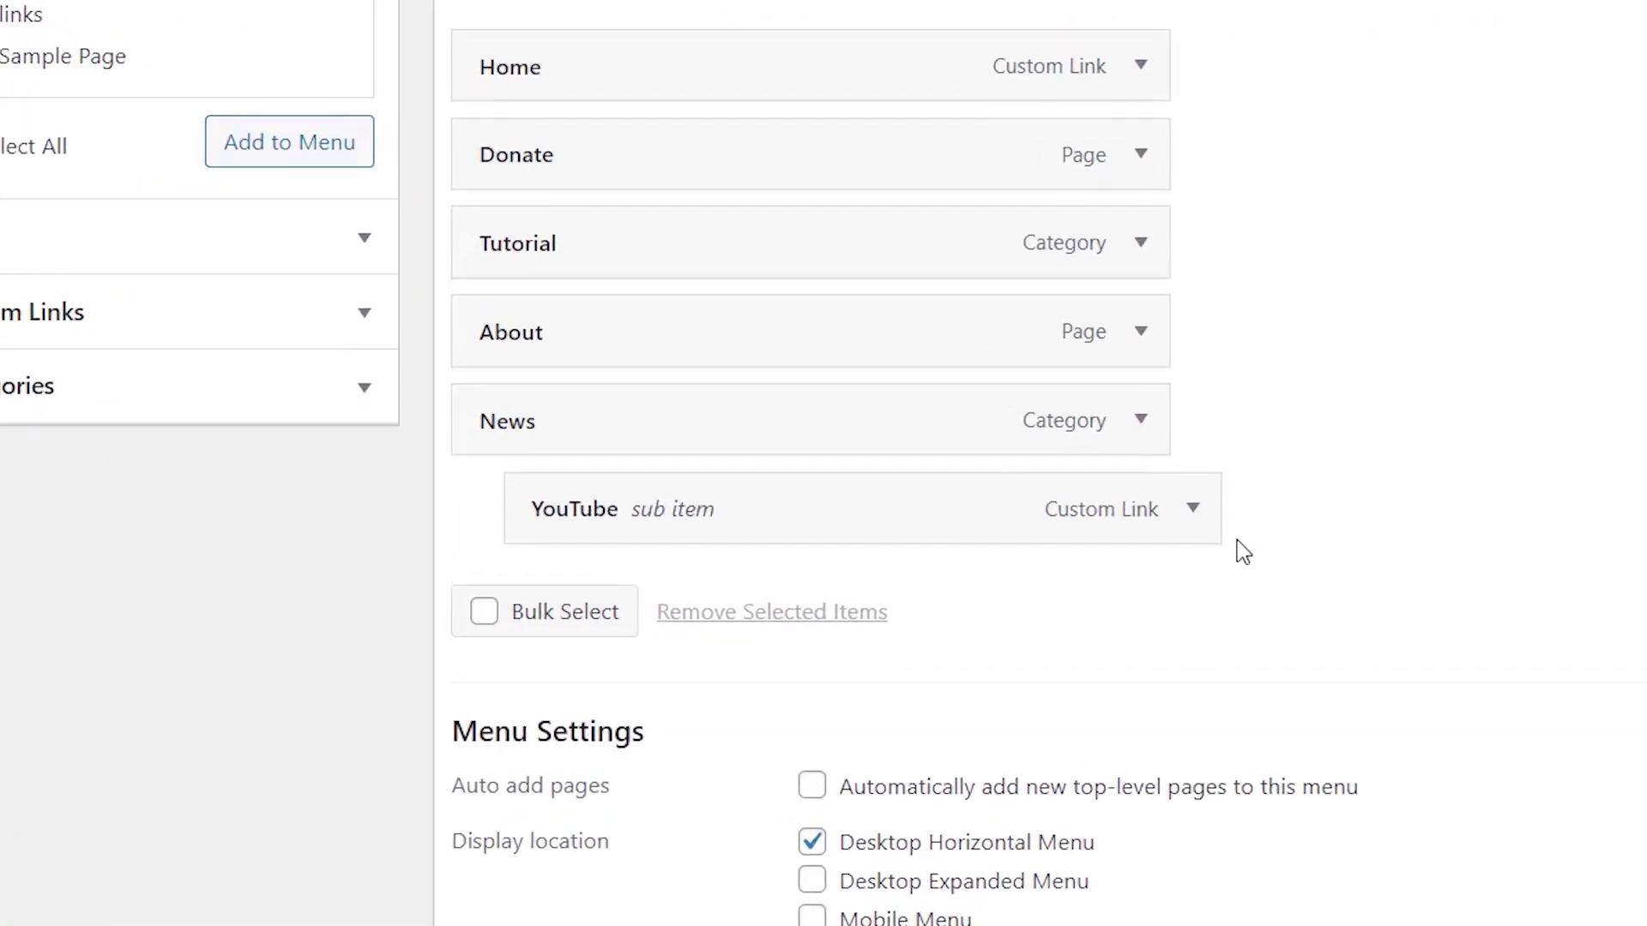
scroll(1244, 549, up, 1)
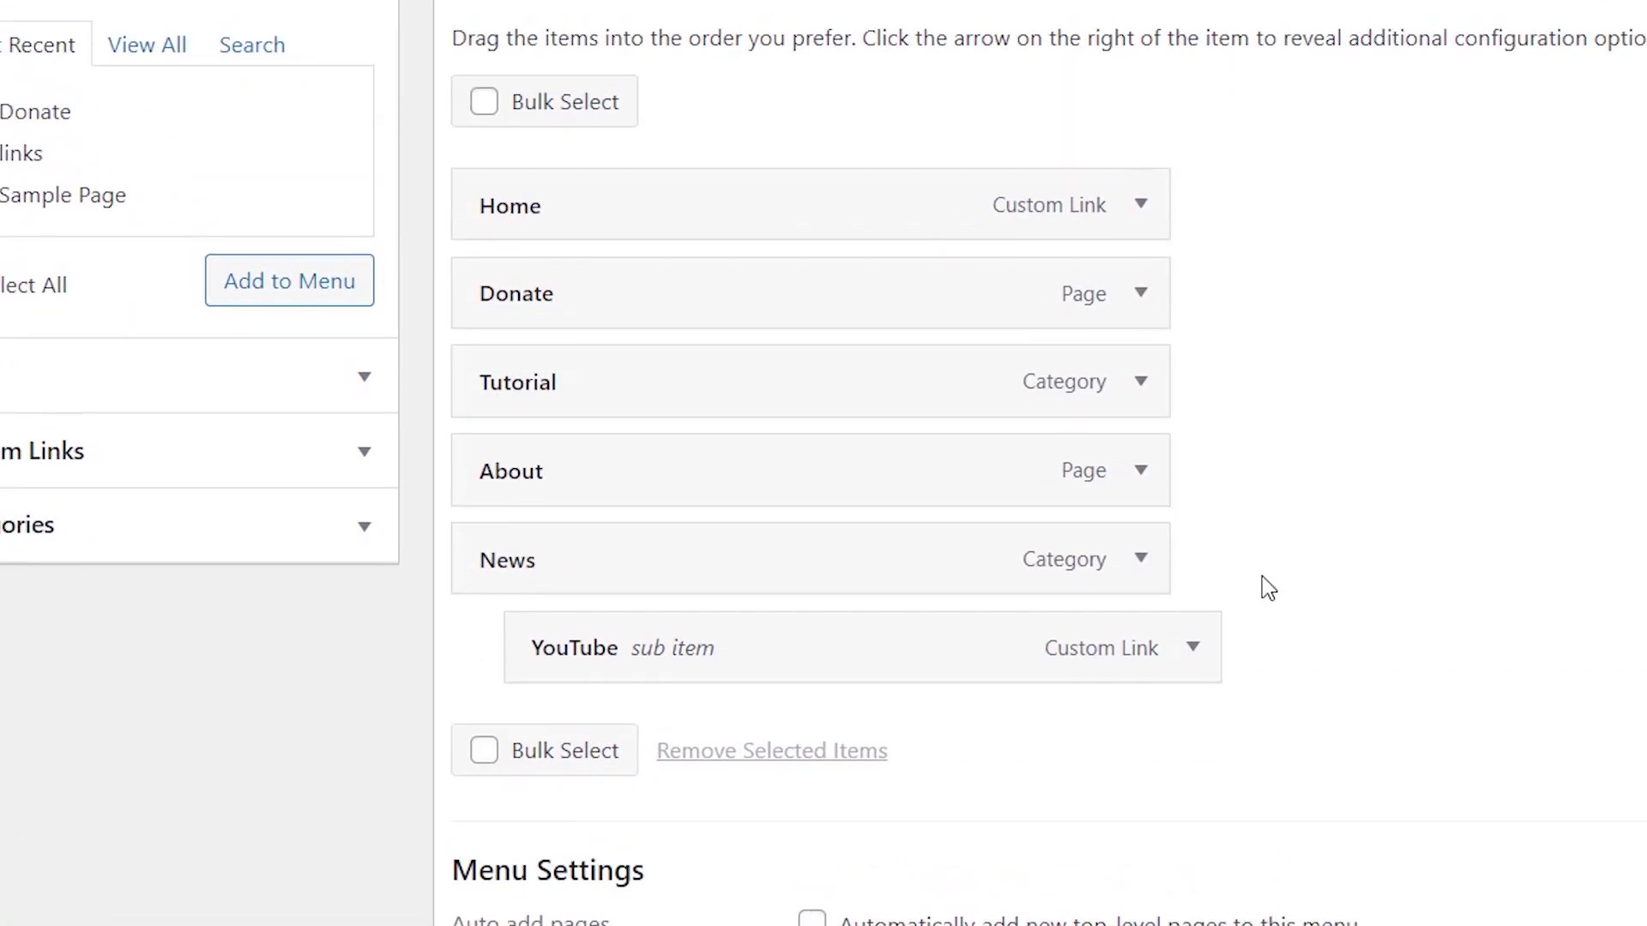
Step: Delete the YouTube sub item and save the Primary menu
click(1197, 649)
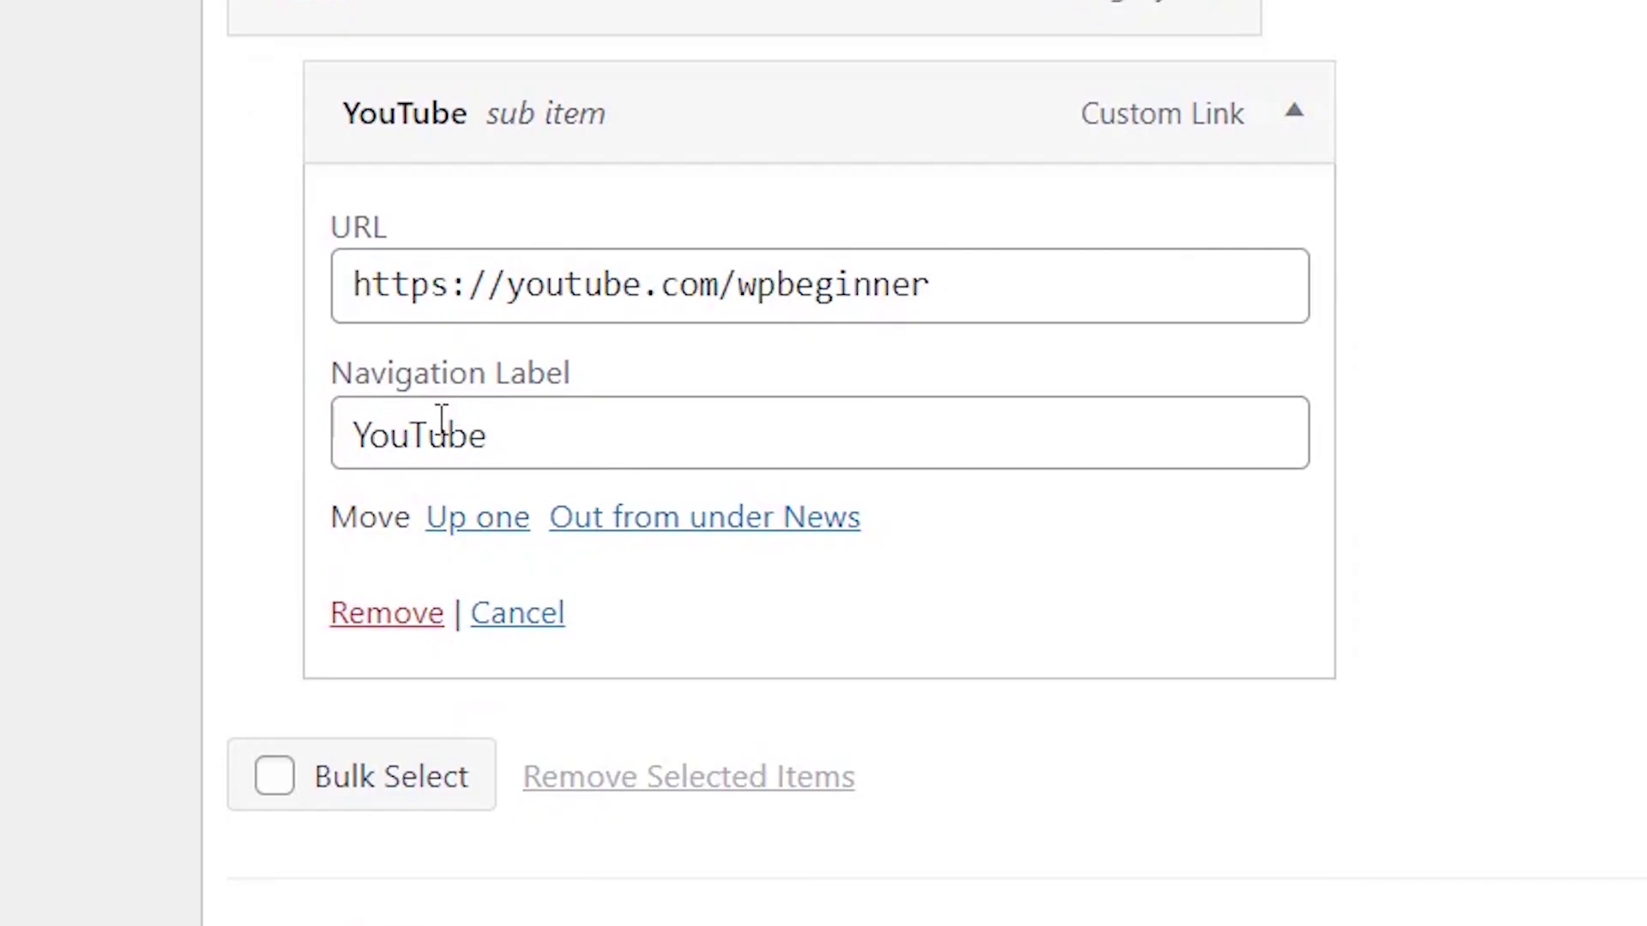
click(381, 615)
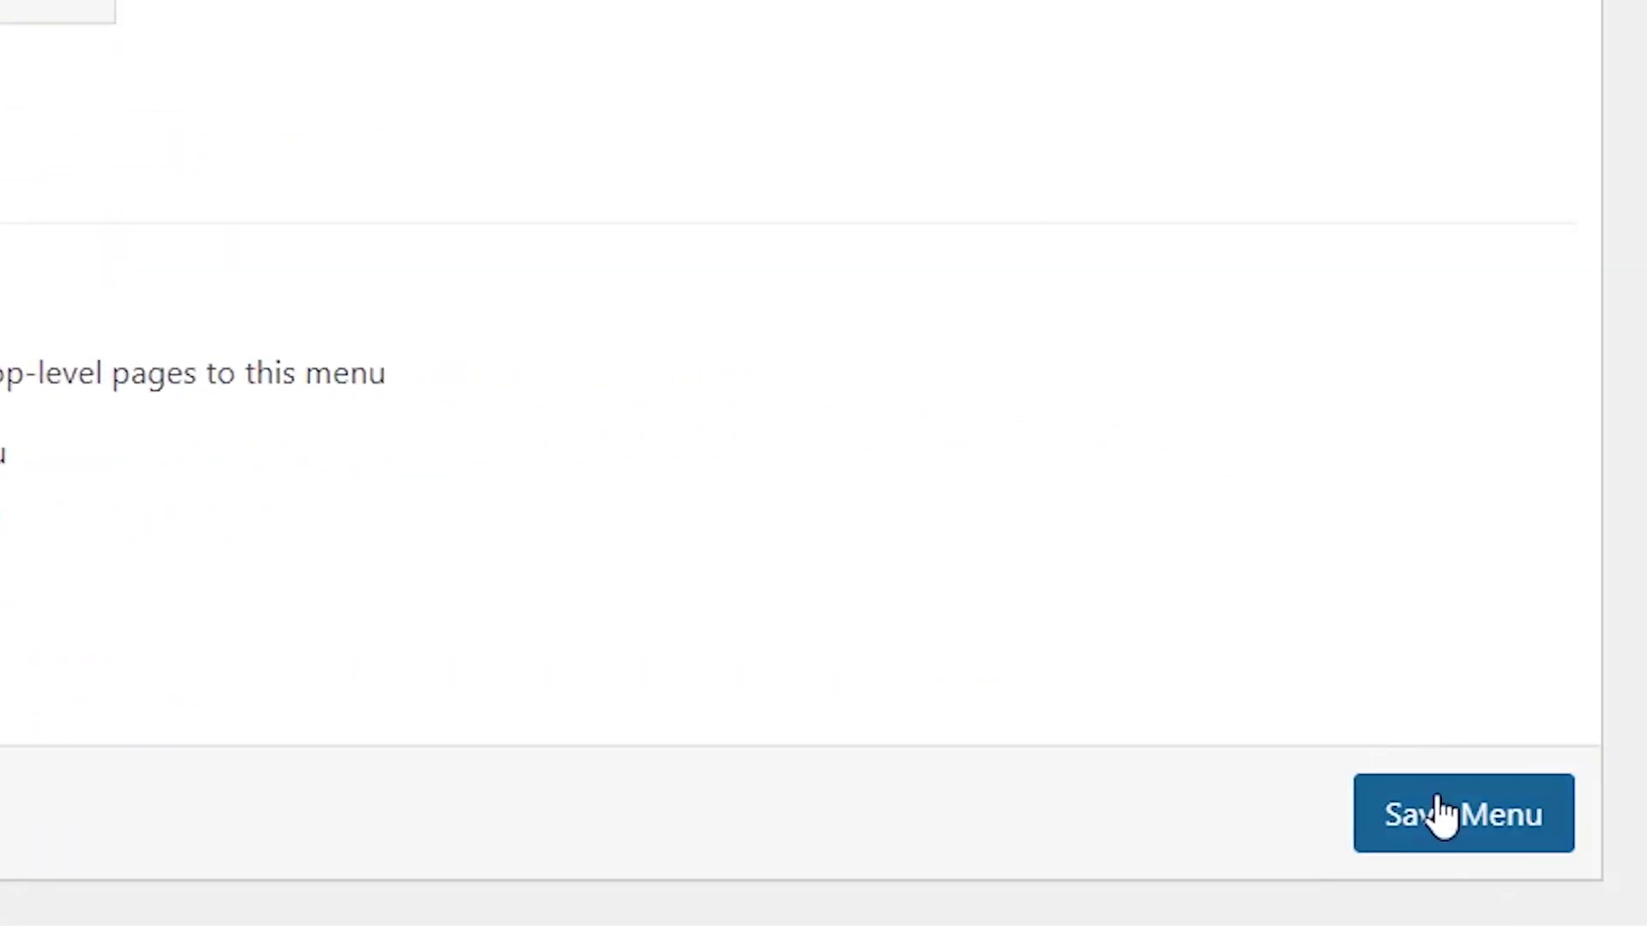
click(1442, 812)
scroll(1585, 684, down, 2)
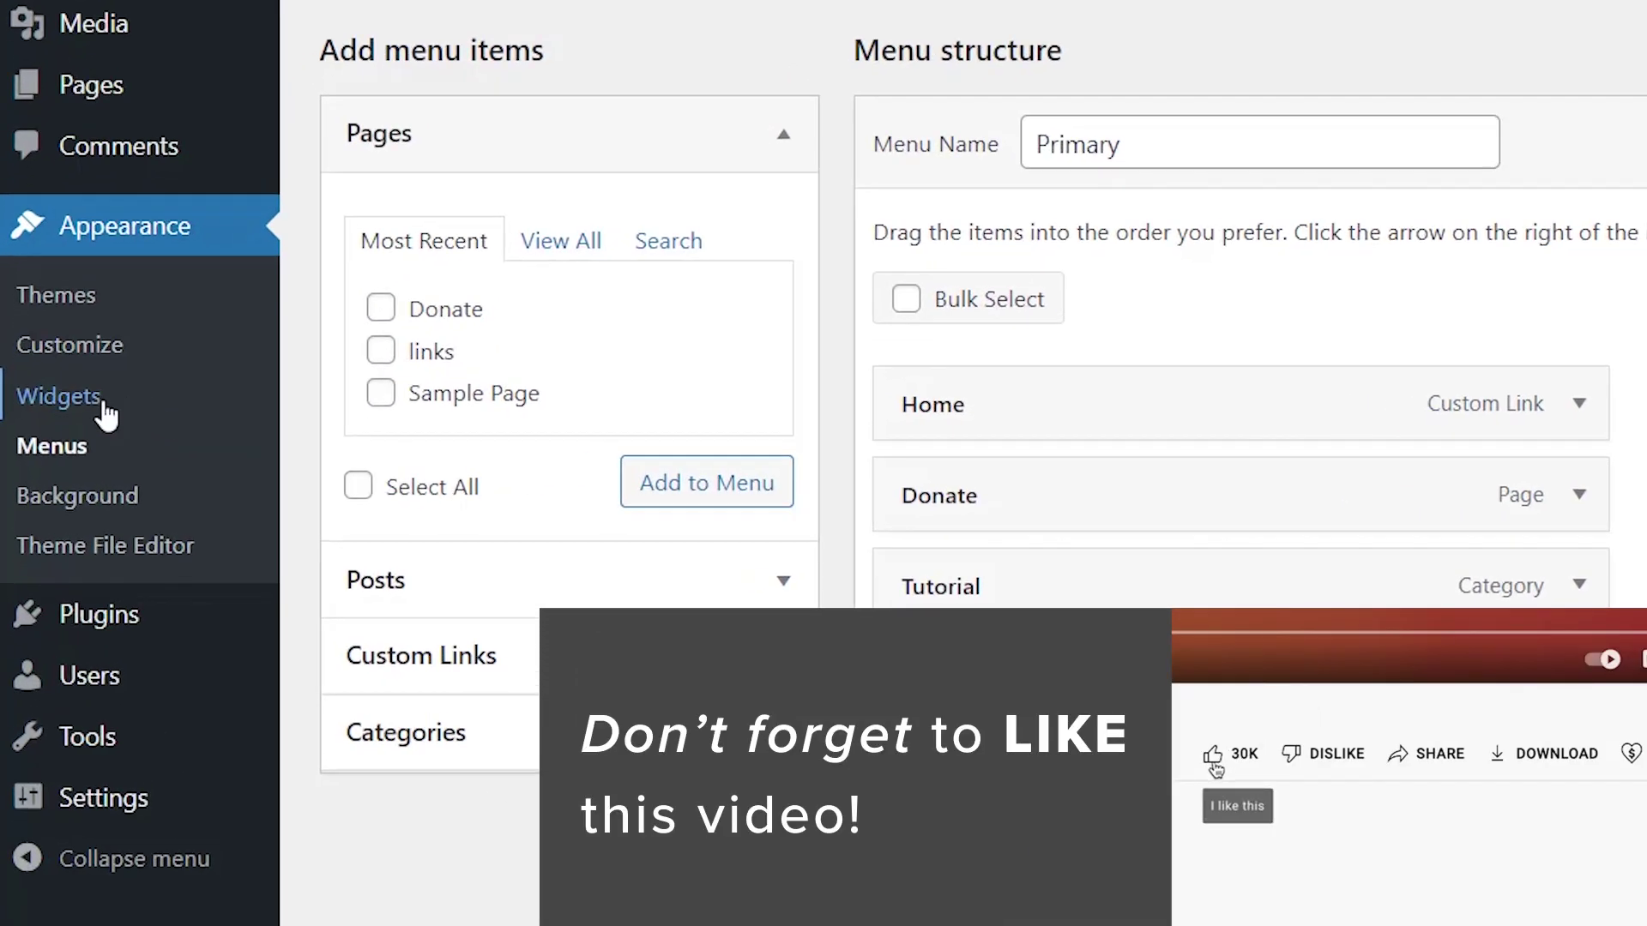
Step: Add a Navigation Menu widget to the footer showing the Social menu, titled Get Social
click(104, 412)
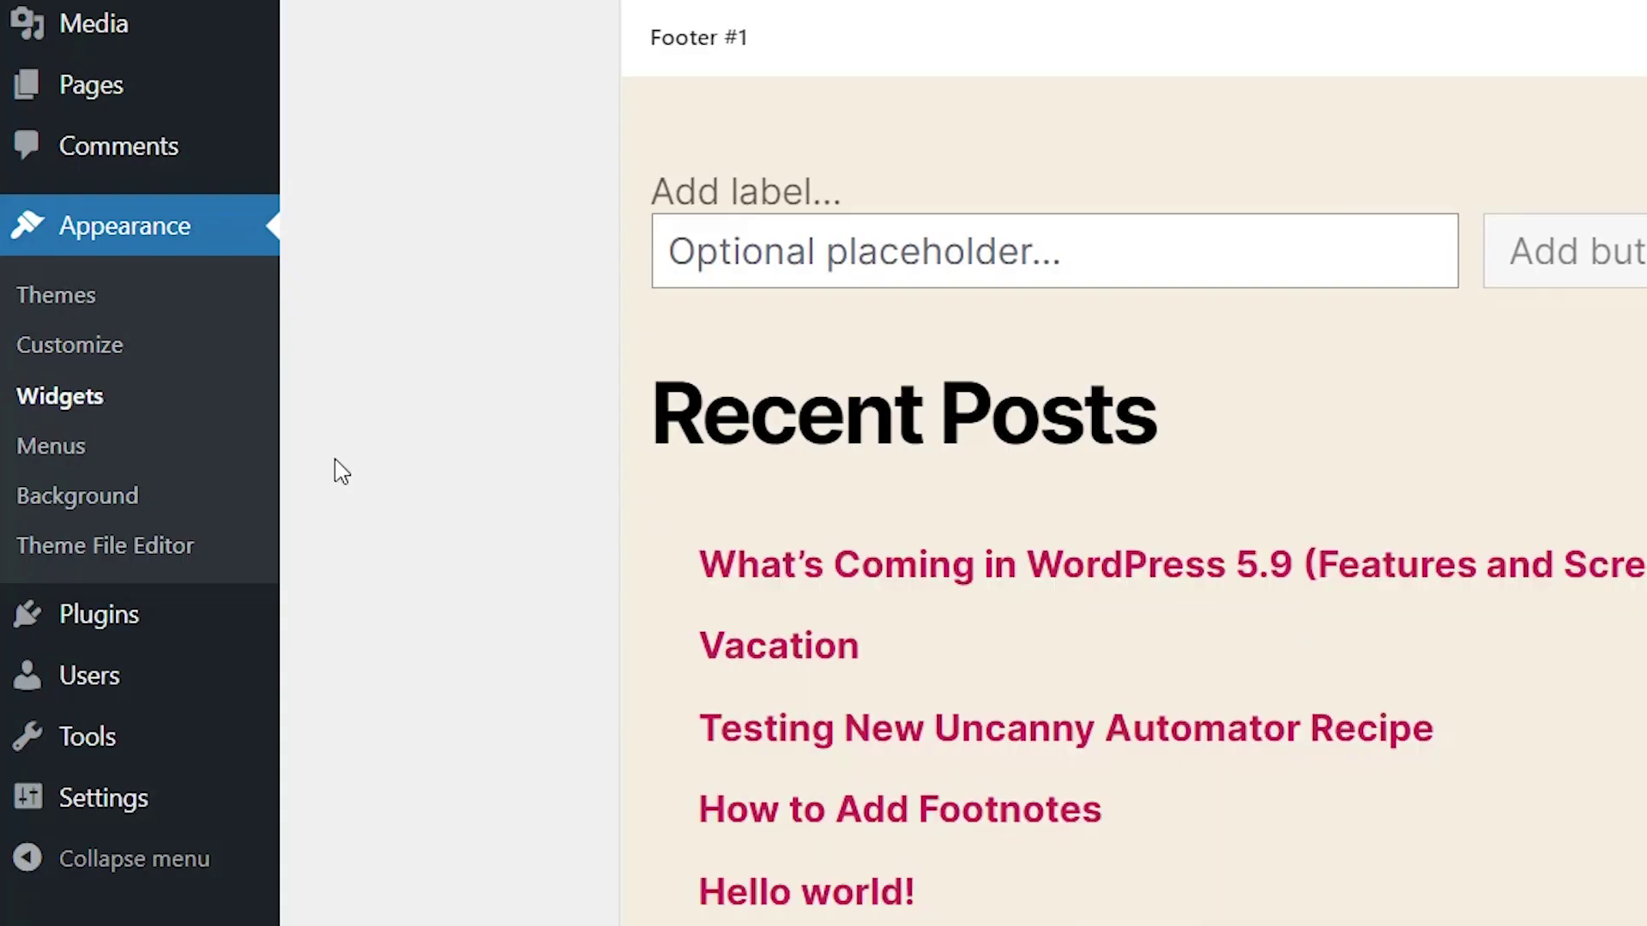
scroll(563, 749, down, 2)
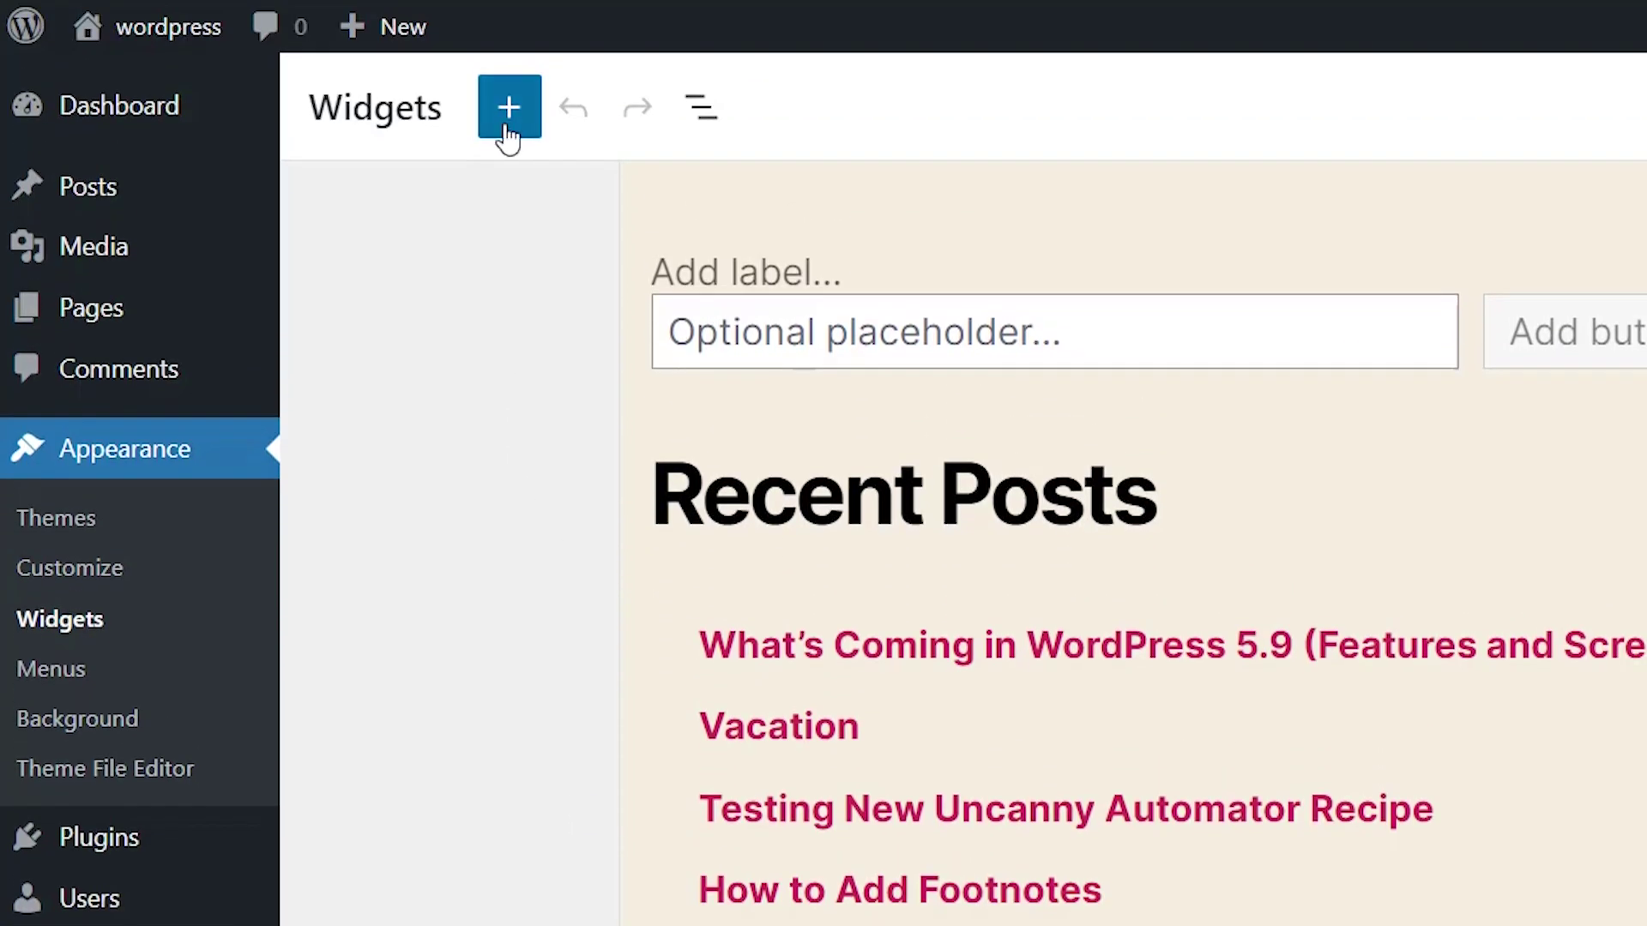
click(508, 131)
text(menu)
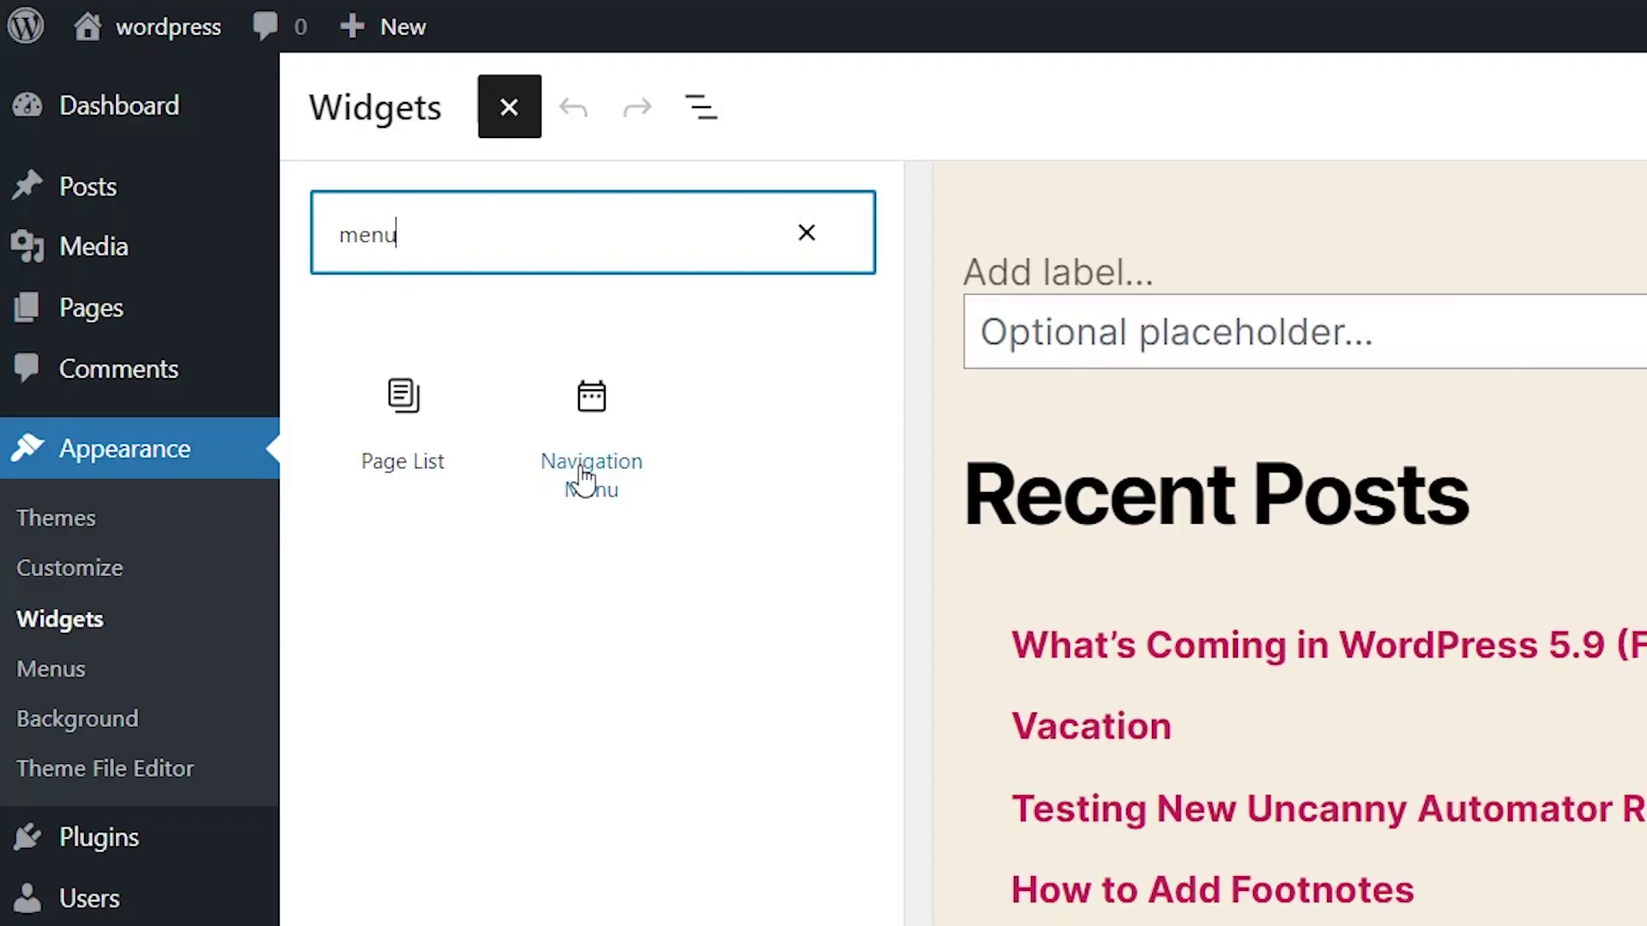
mouse_move(582, 479)
mouse_down()
mouse_move(828, 308)
mouse_move(849, 322)
mouse_up()
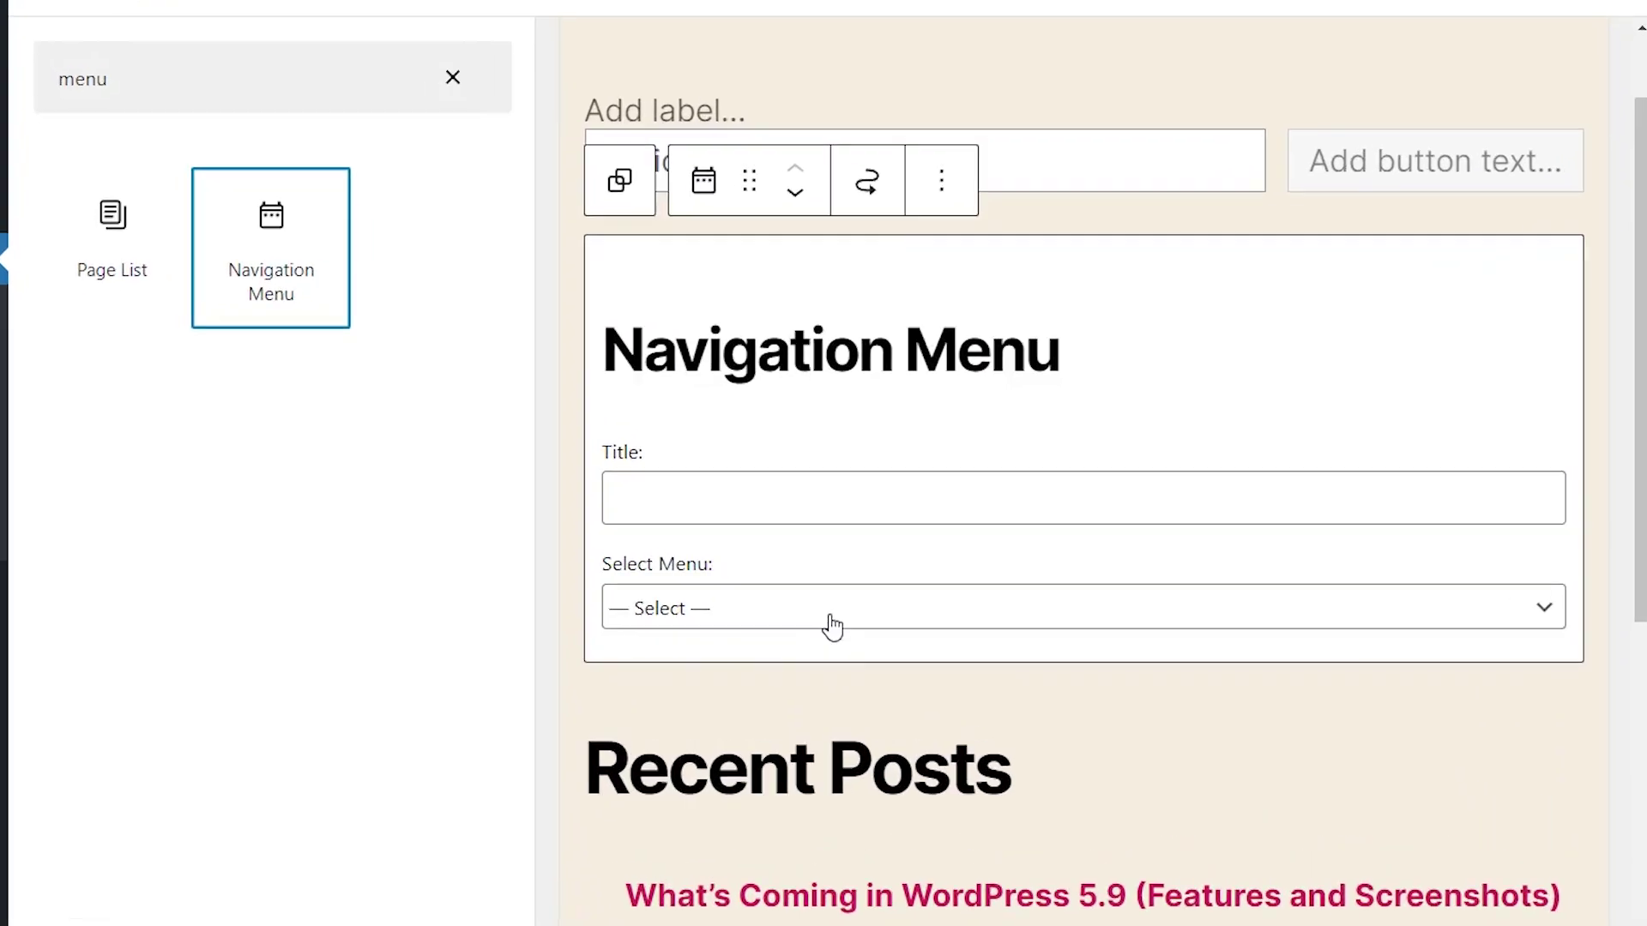
click(825, 643)
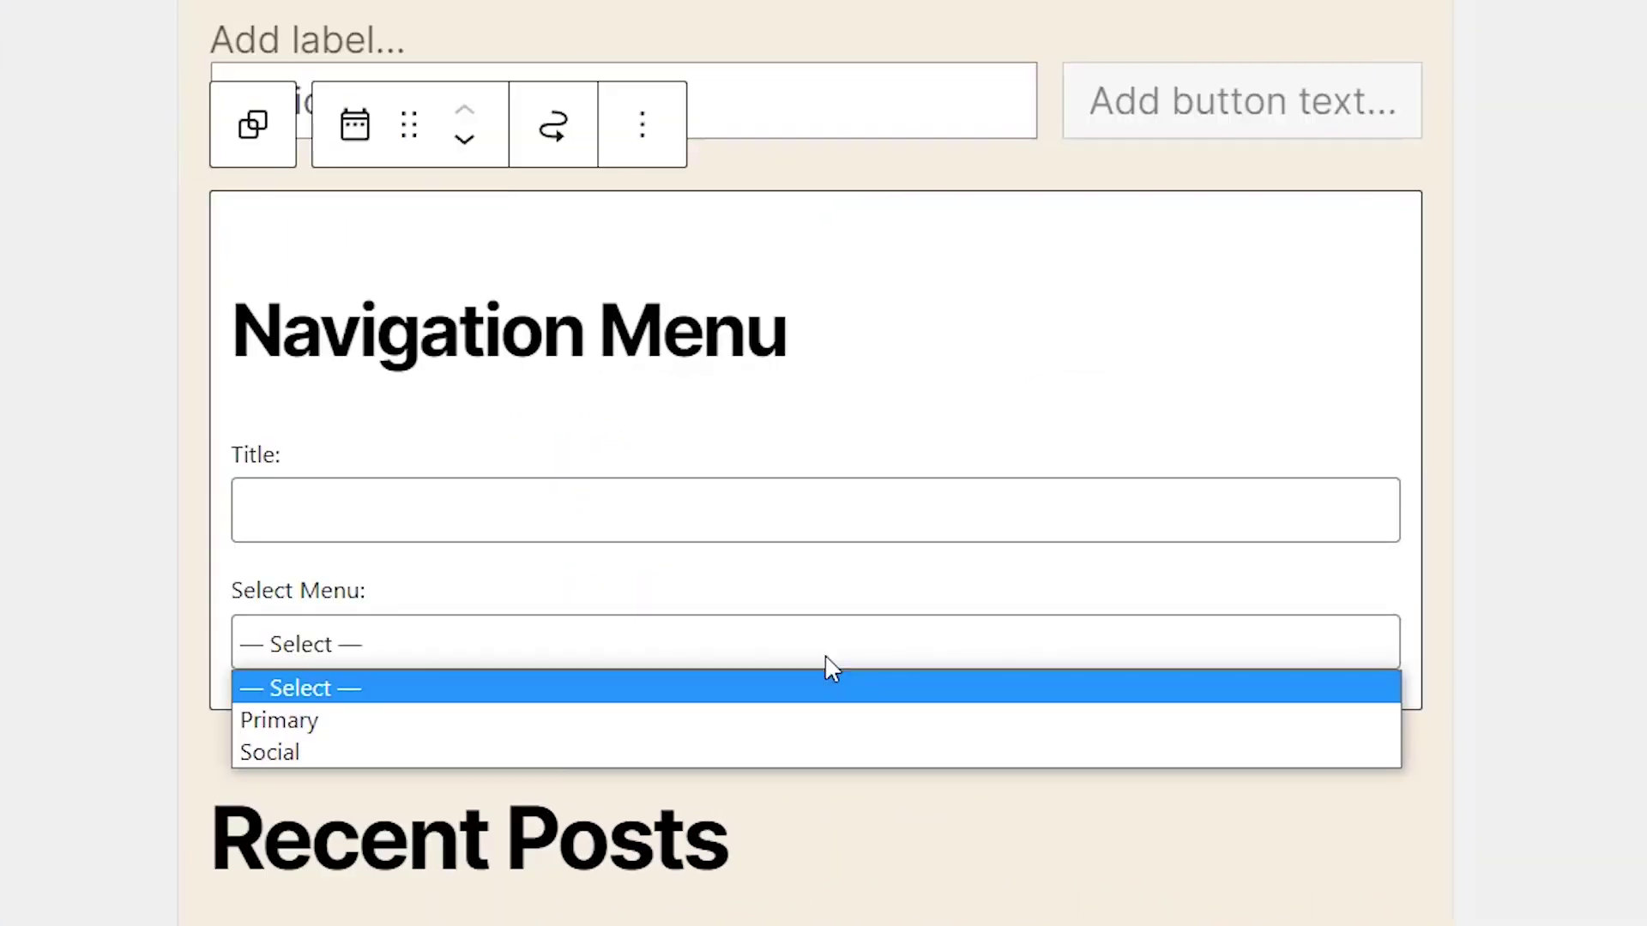
click(288, 753)
click(342, 510)
text(Get Social)
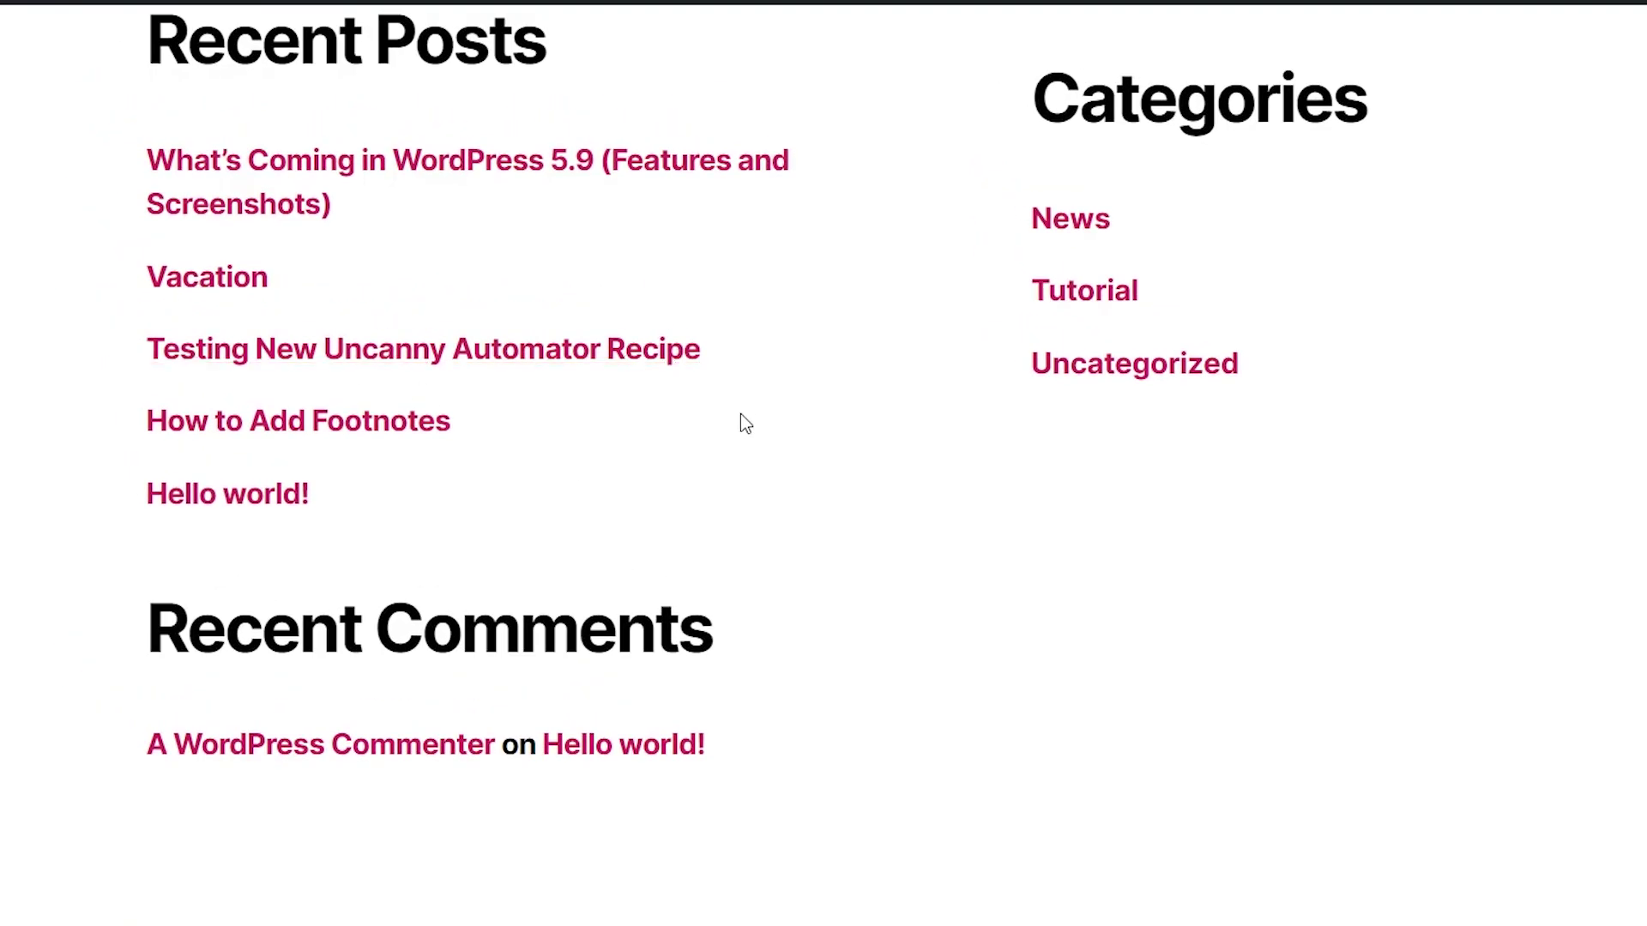
scroll(740, 431, up, 3)
scroll(739, 438, up, 2)
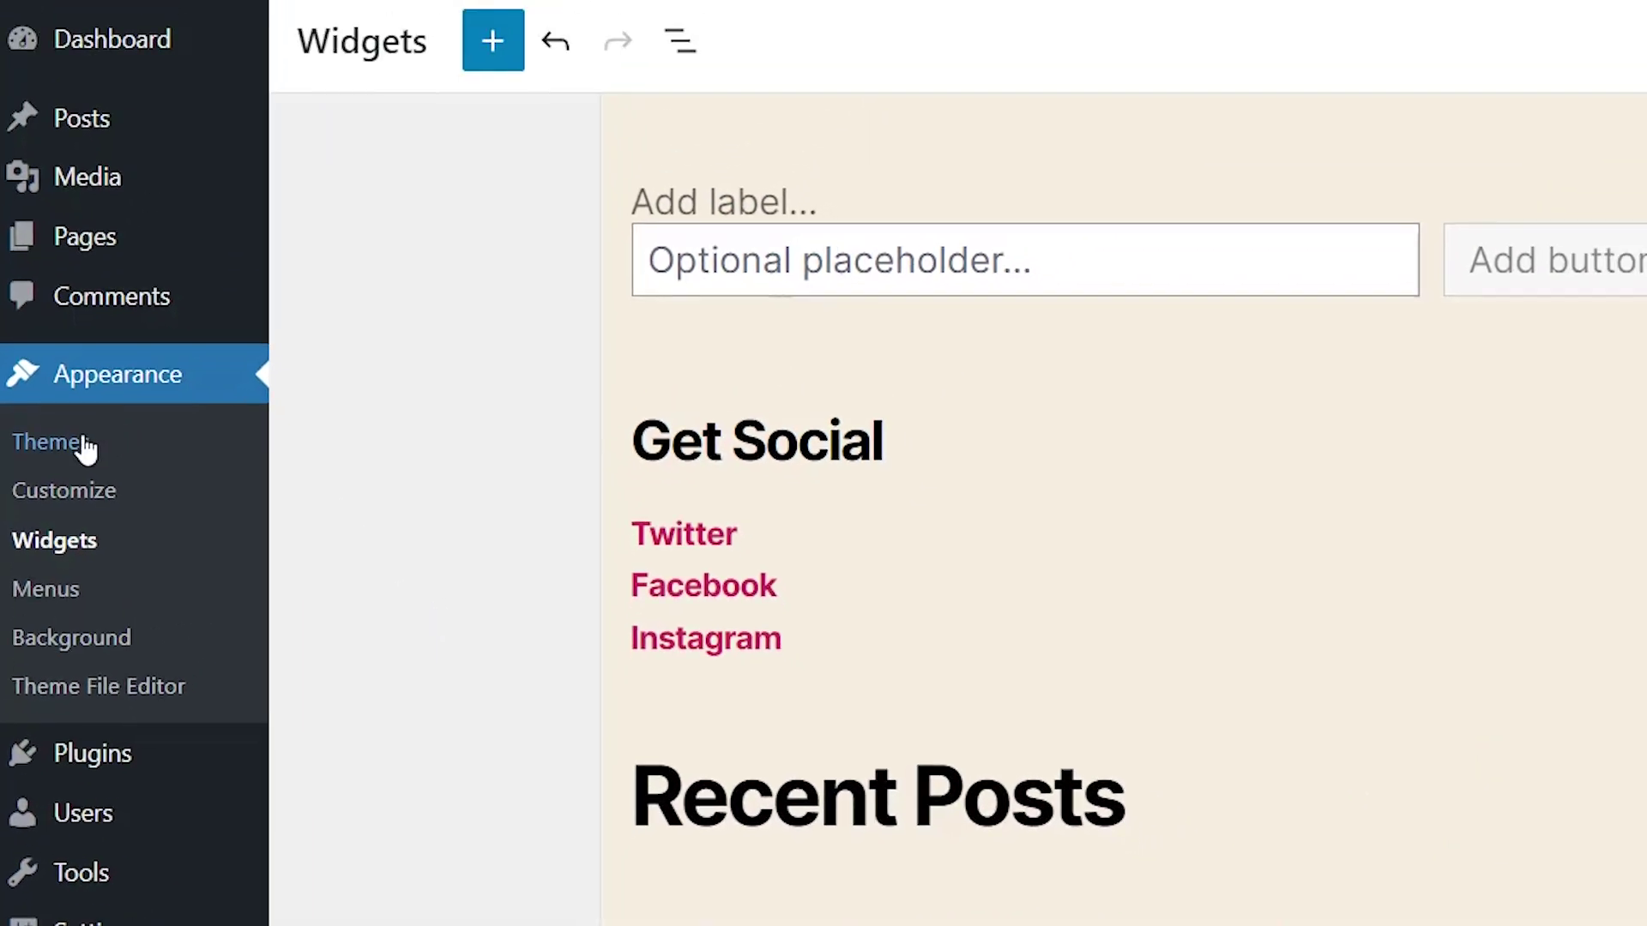
Step: Activate Twenty Twenty-Two from the installed themes list
click(83, 446)
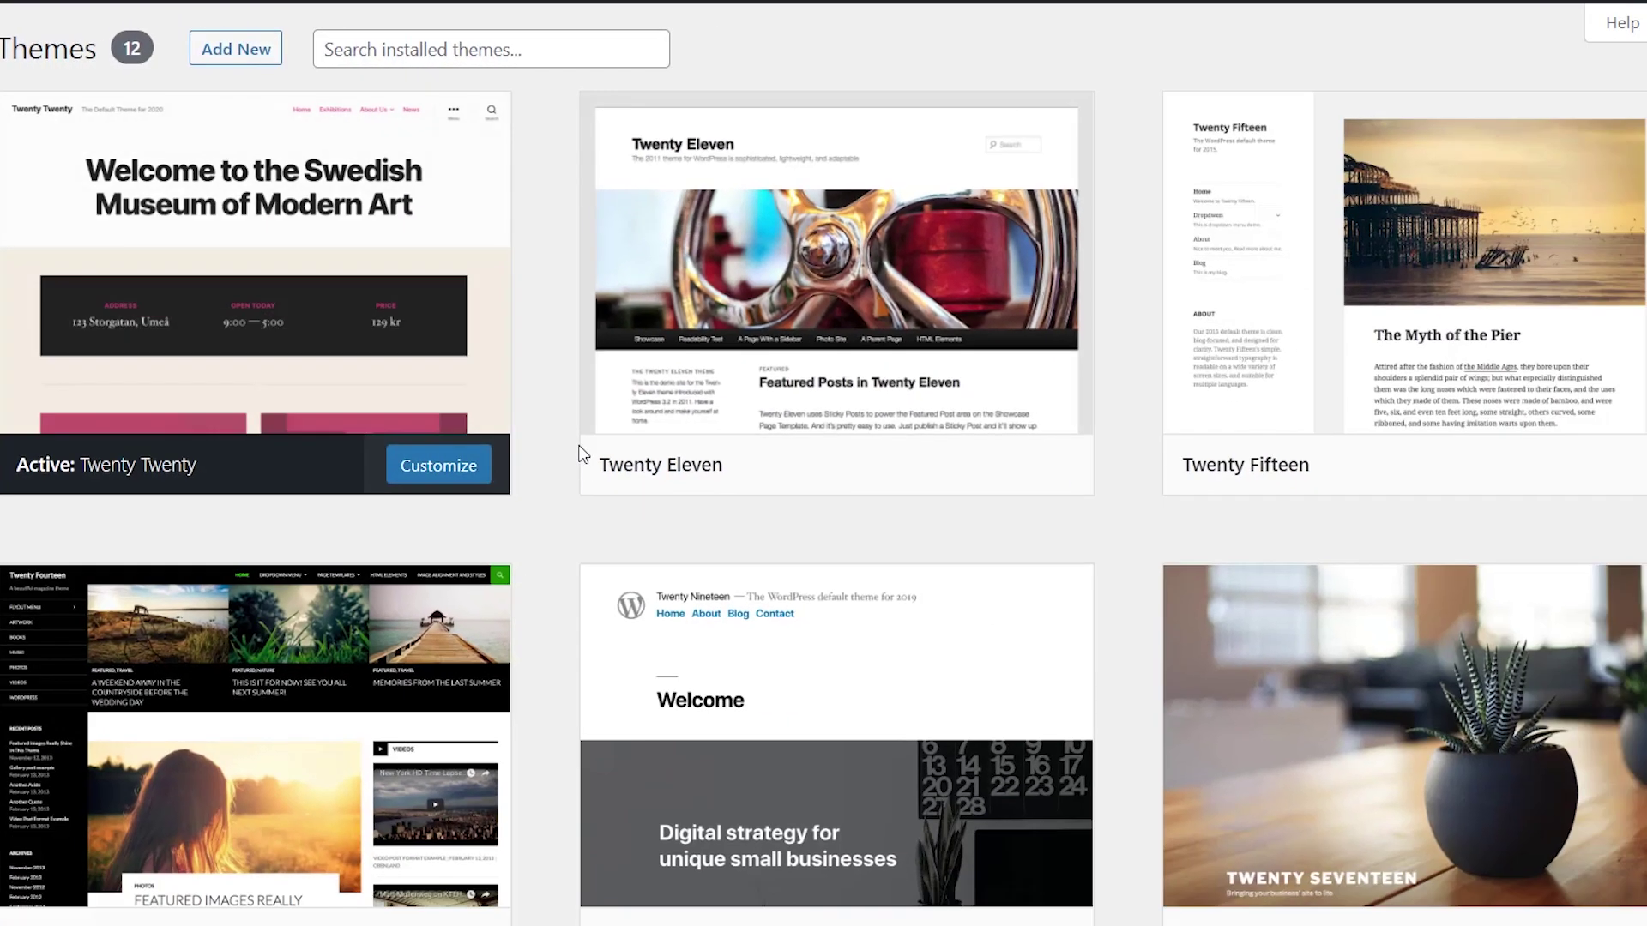
scroll(578, 450, down, 2)
scroll(600, 478, down, 4)
scroll(594, 482, down, 5)
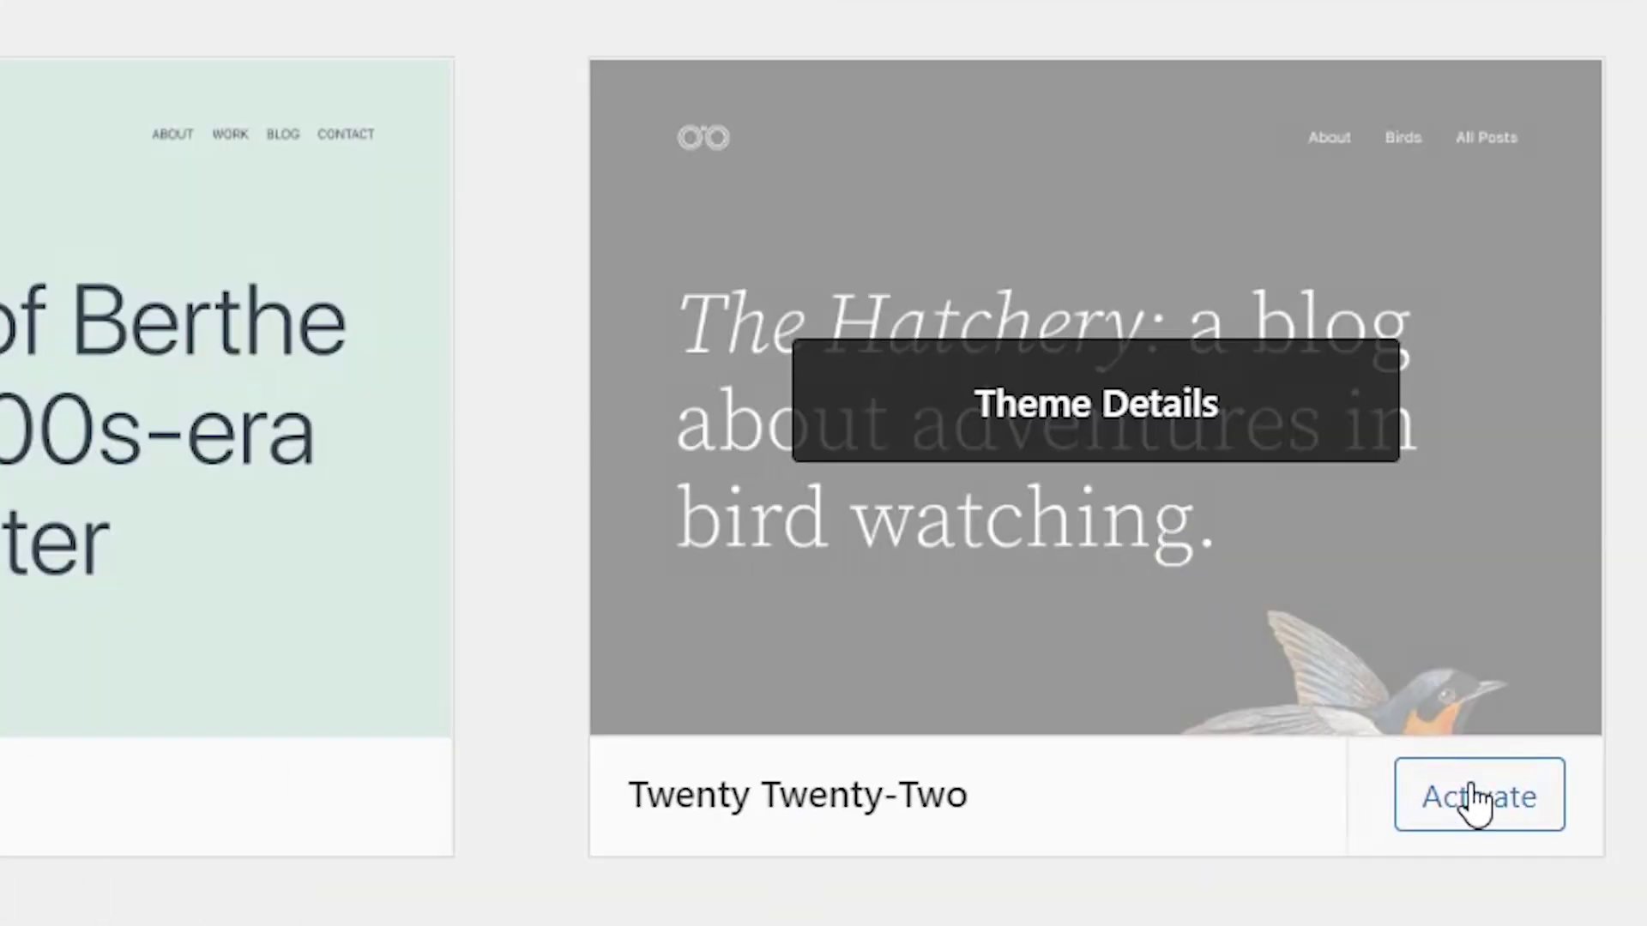
click(1483, 816)
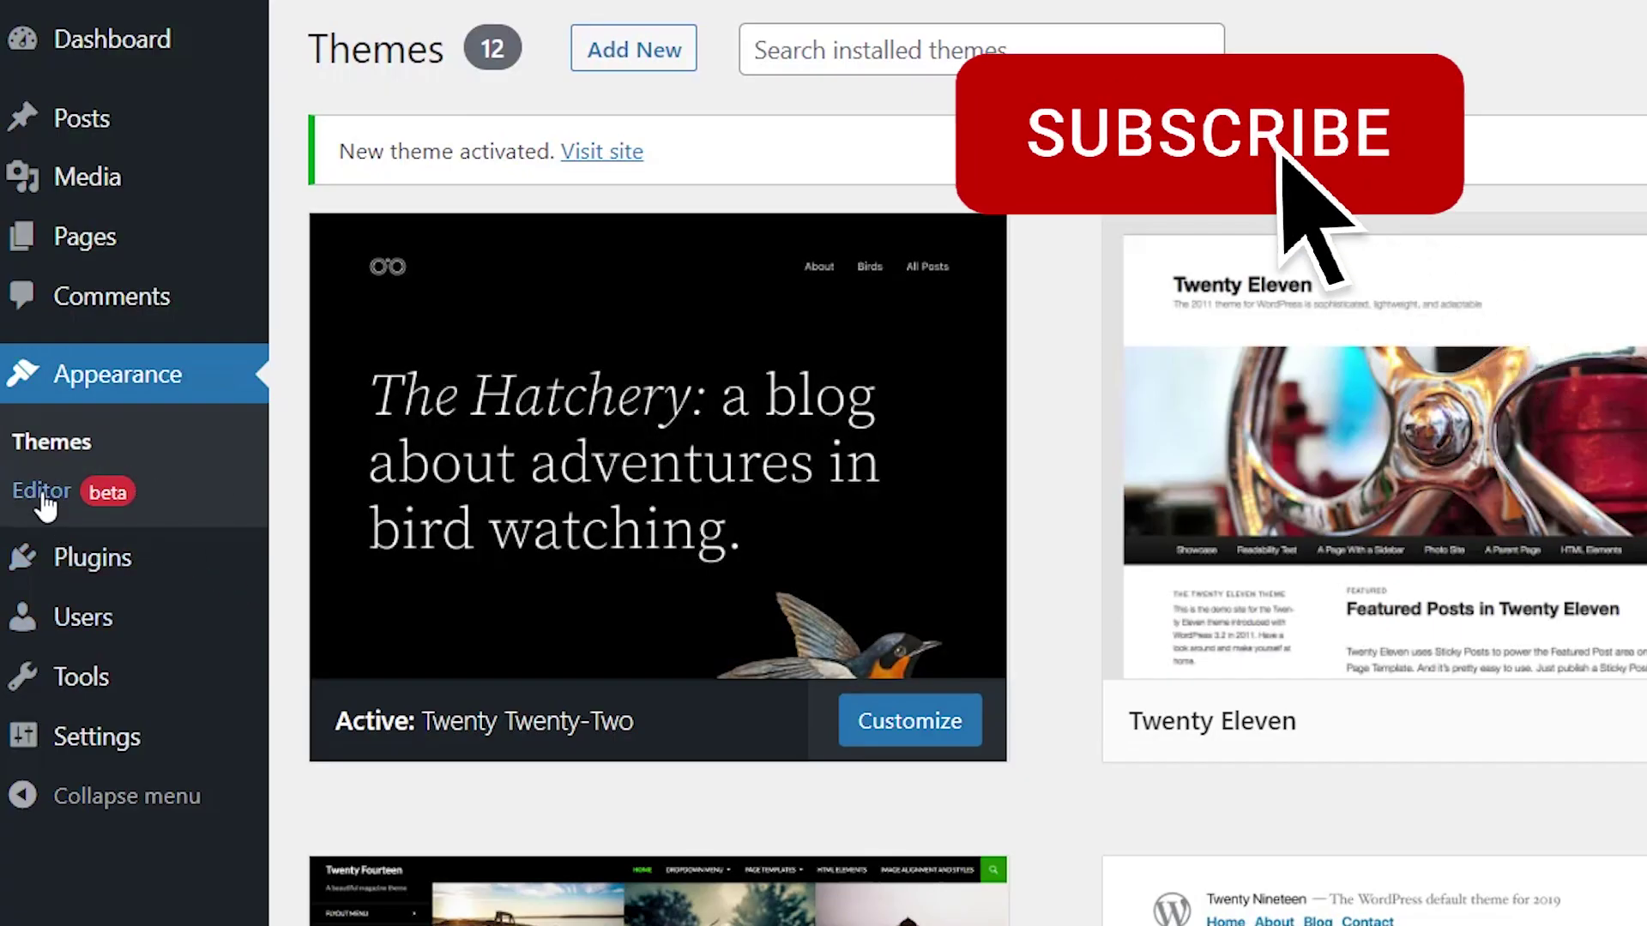
Step: In the site editor, select the whole header Navigation block and show its menu choices
click(45, 502)
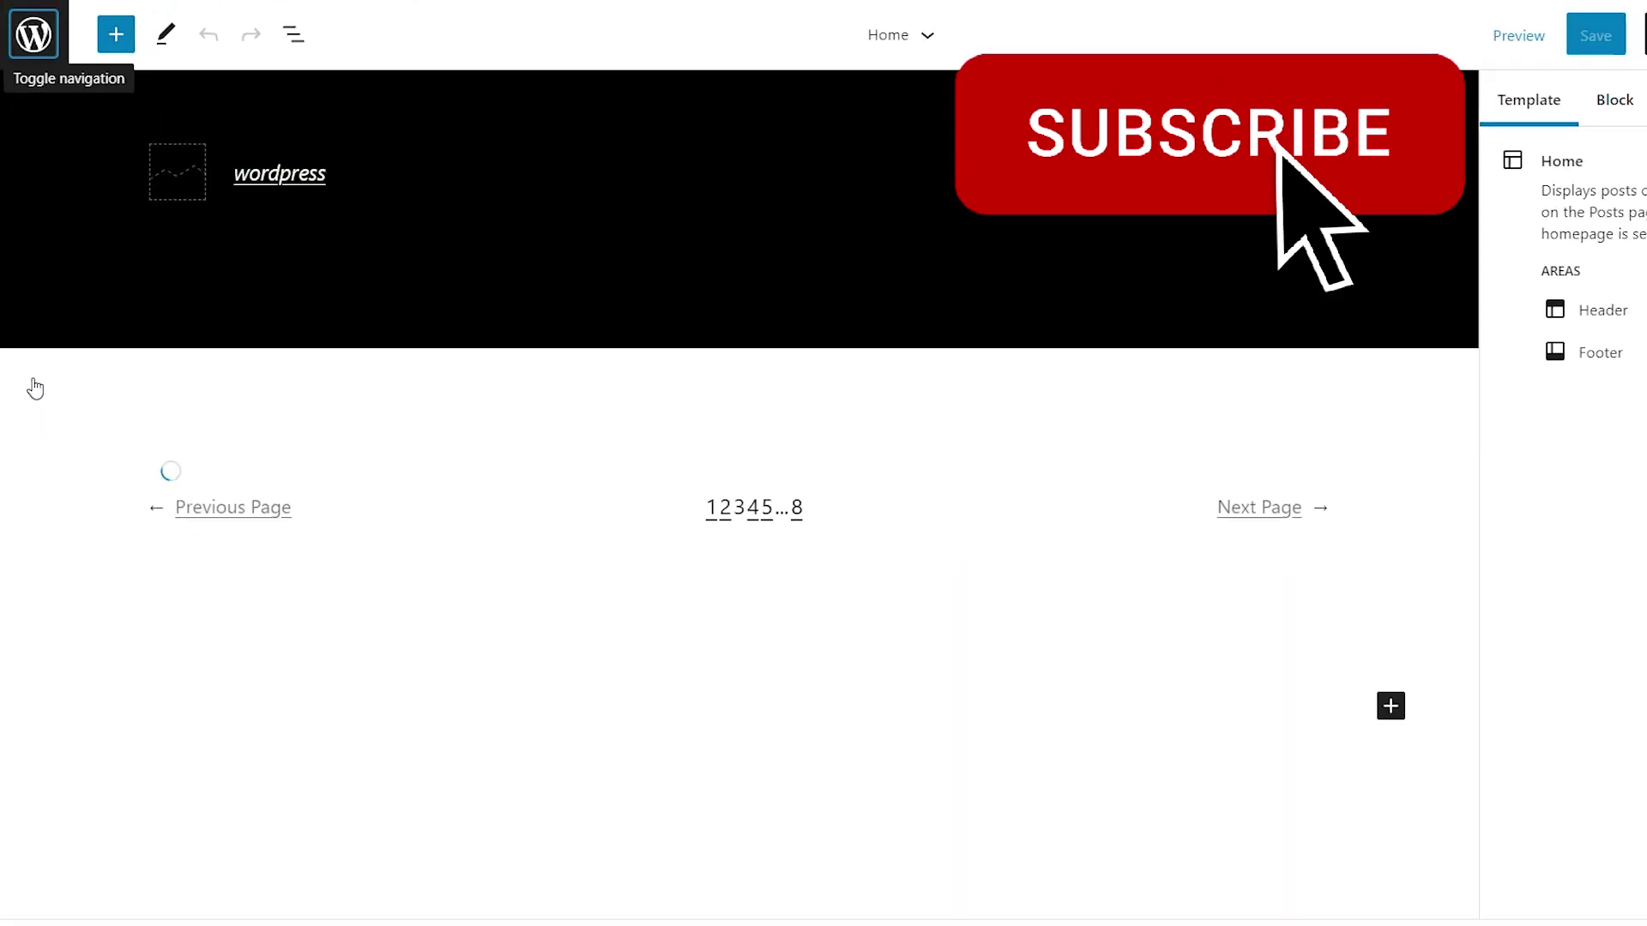
click(1197, 173)
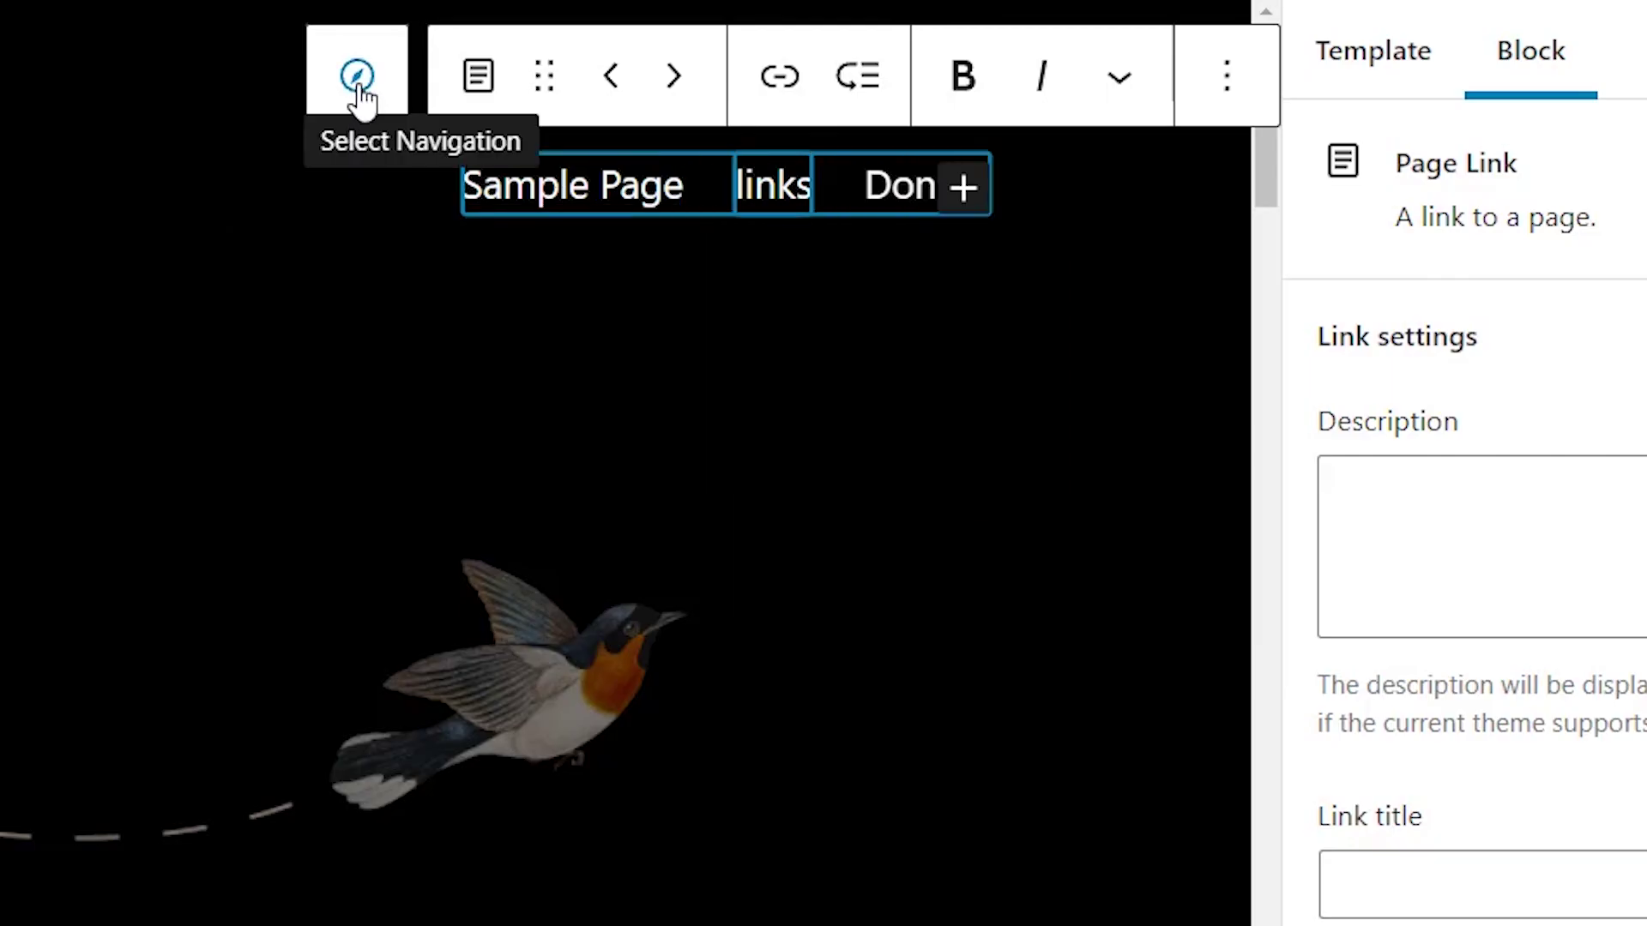
click(357, 80)
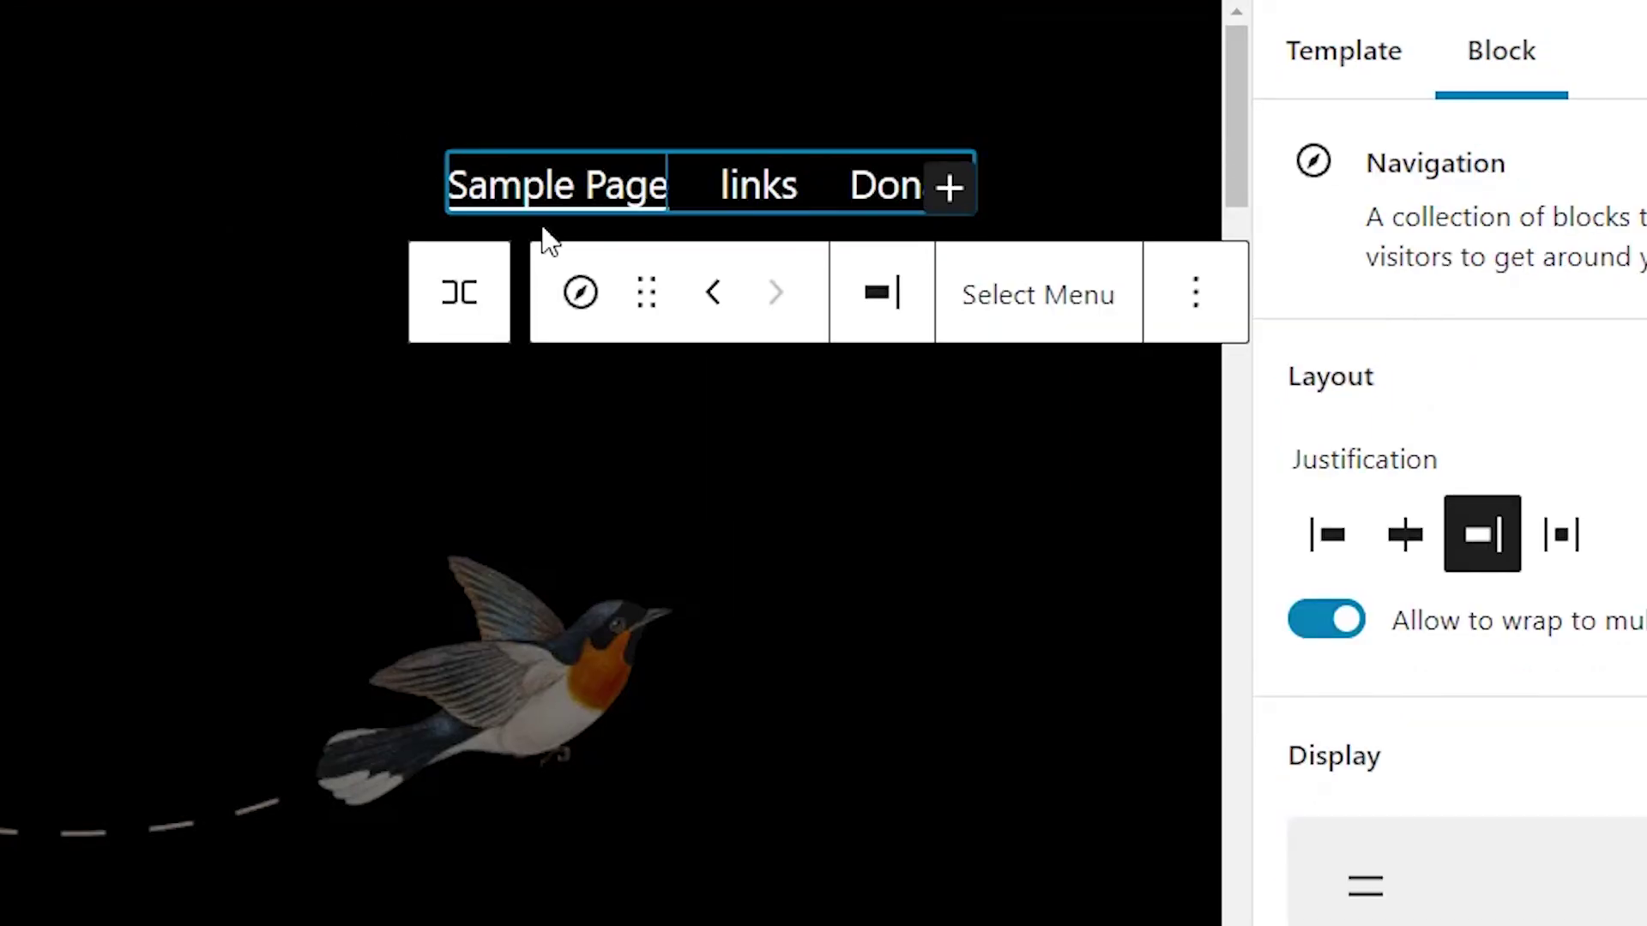
click(1058, 322)
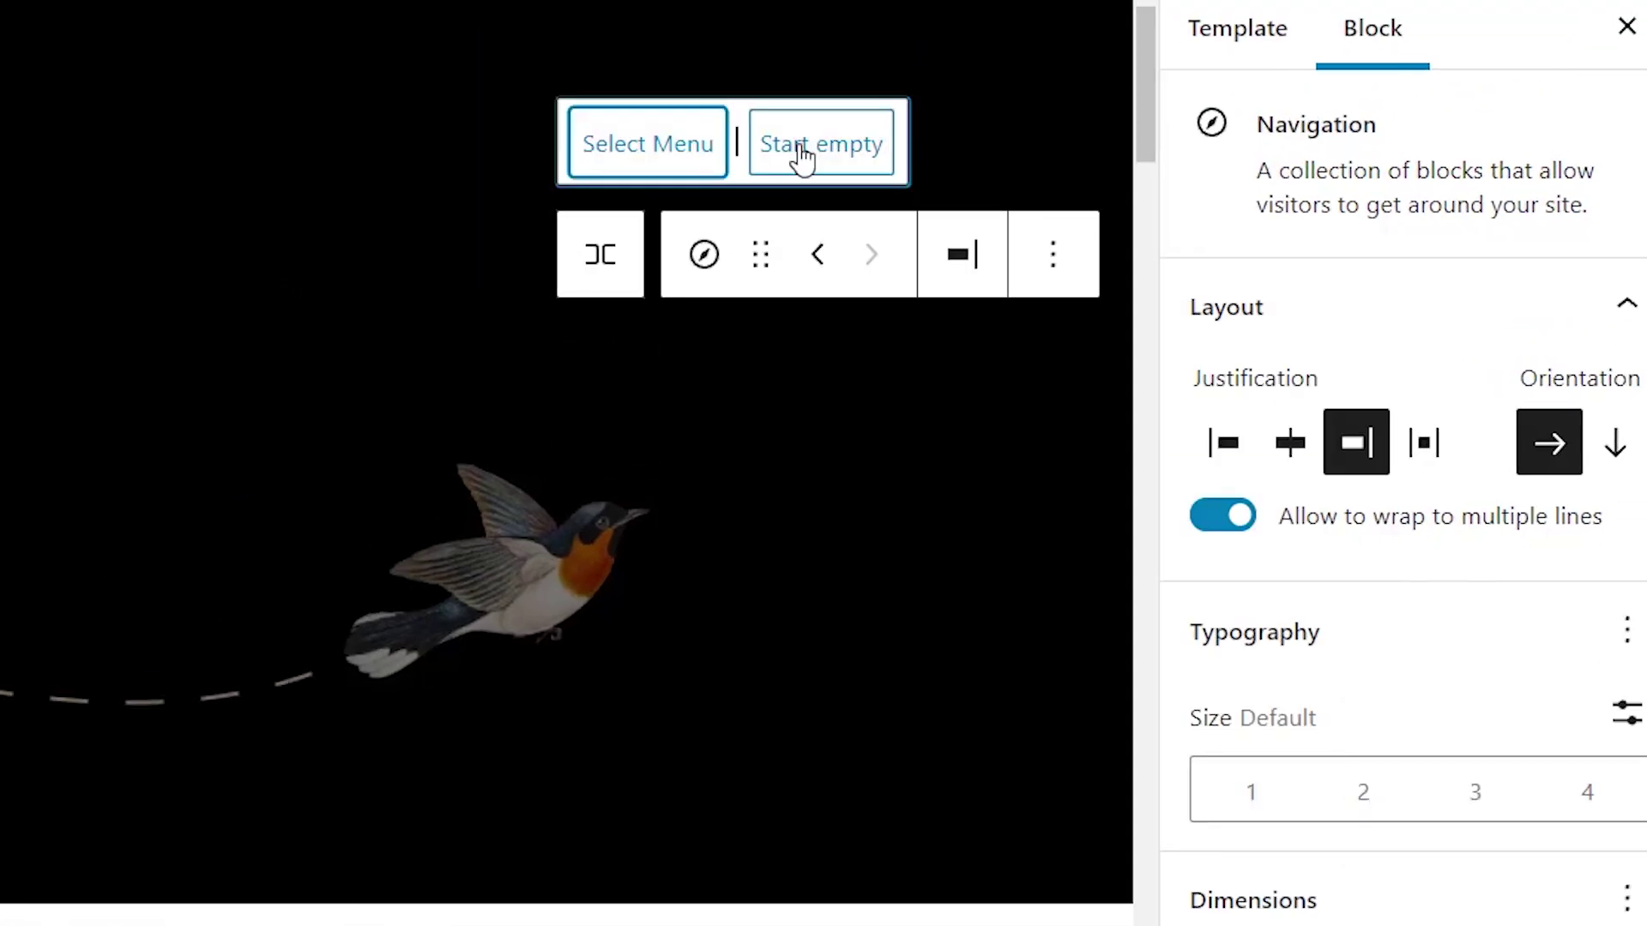
Step: Start the header navigation empty and add Sample Page and Home links, then another
click(802, 152)
click(827, 151)
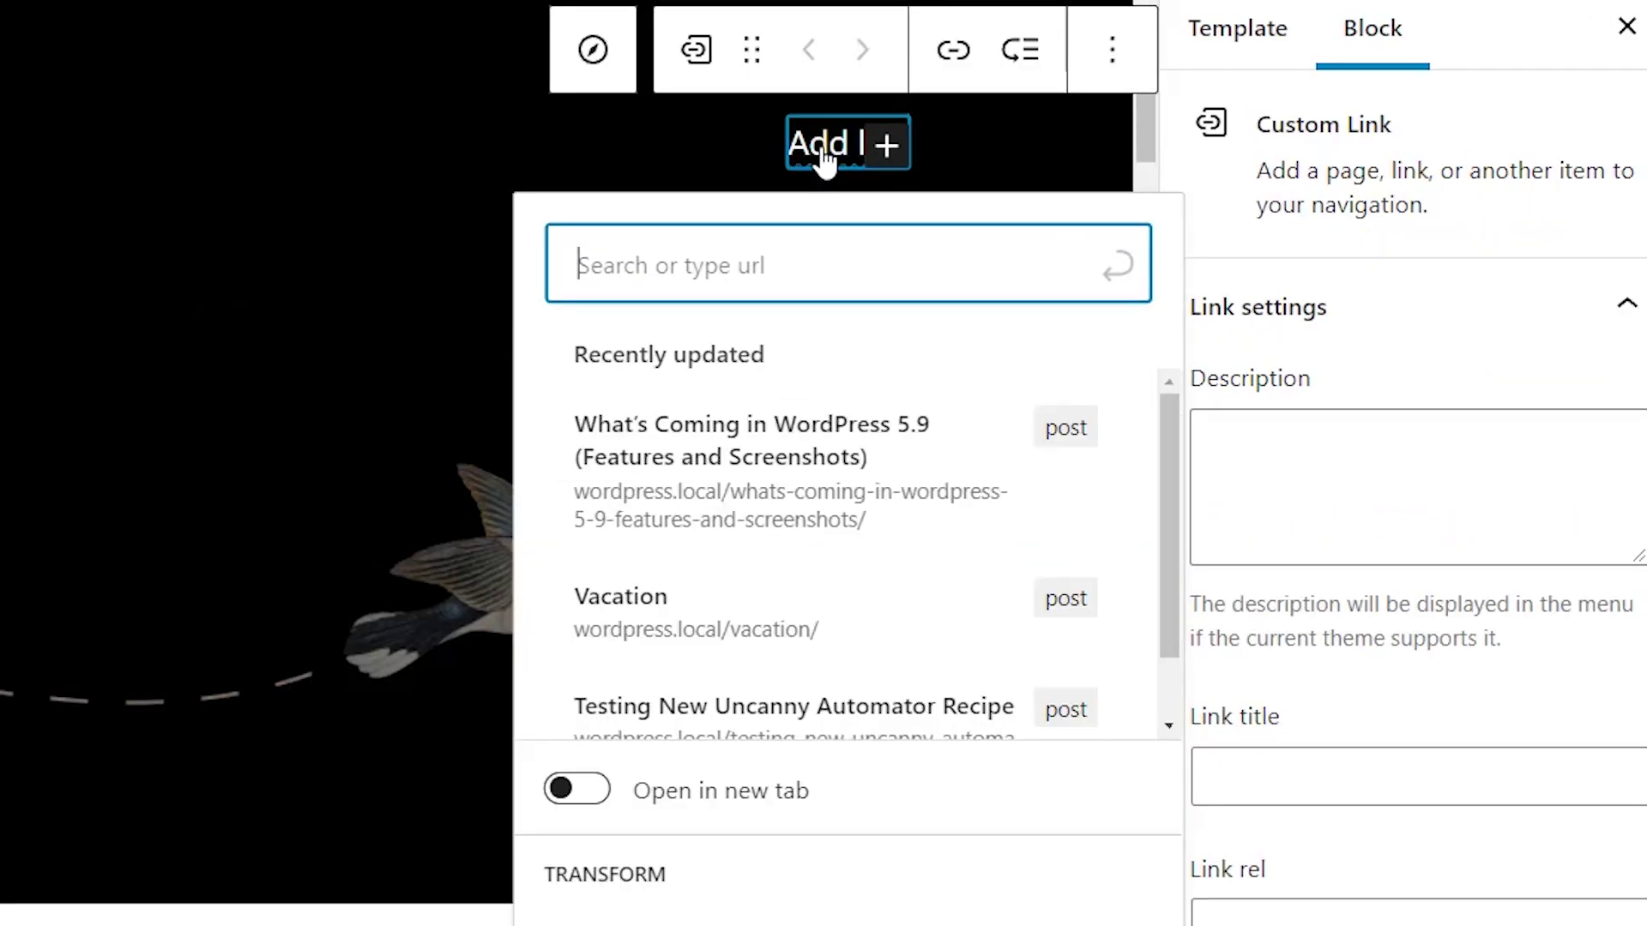
scroll(857, 567, down, 1)
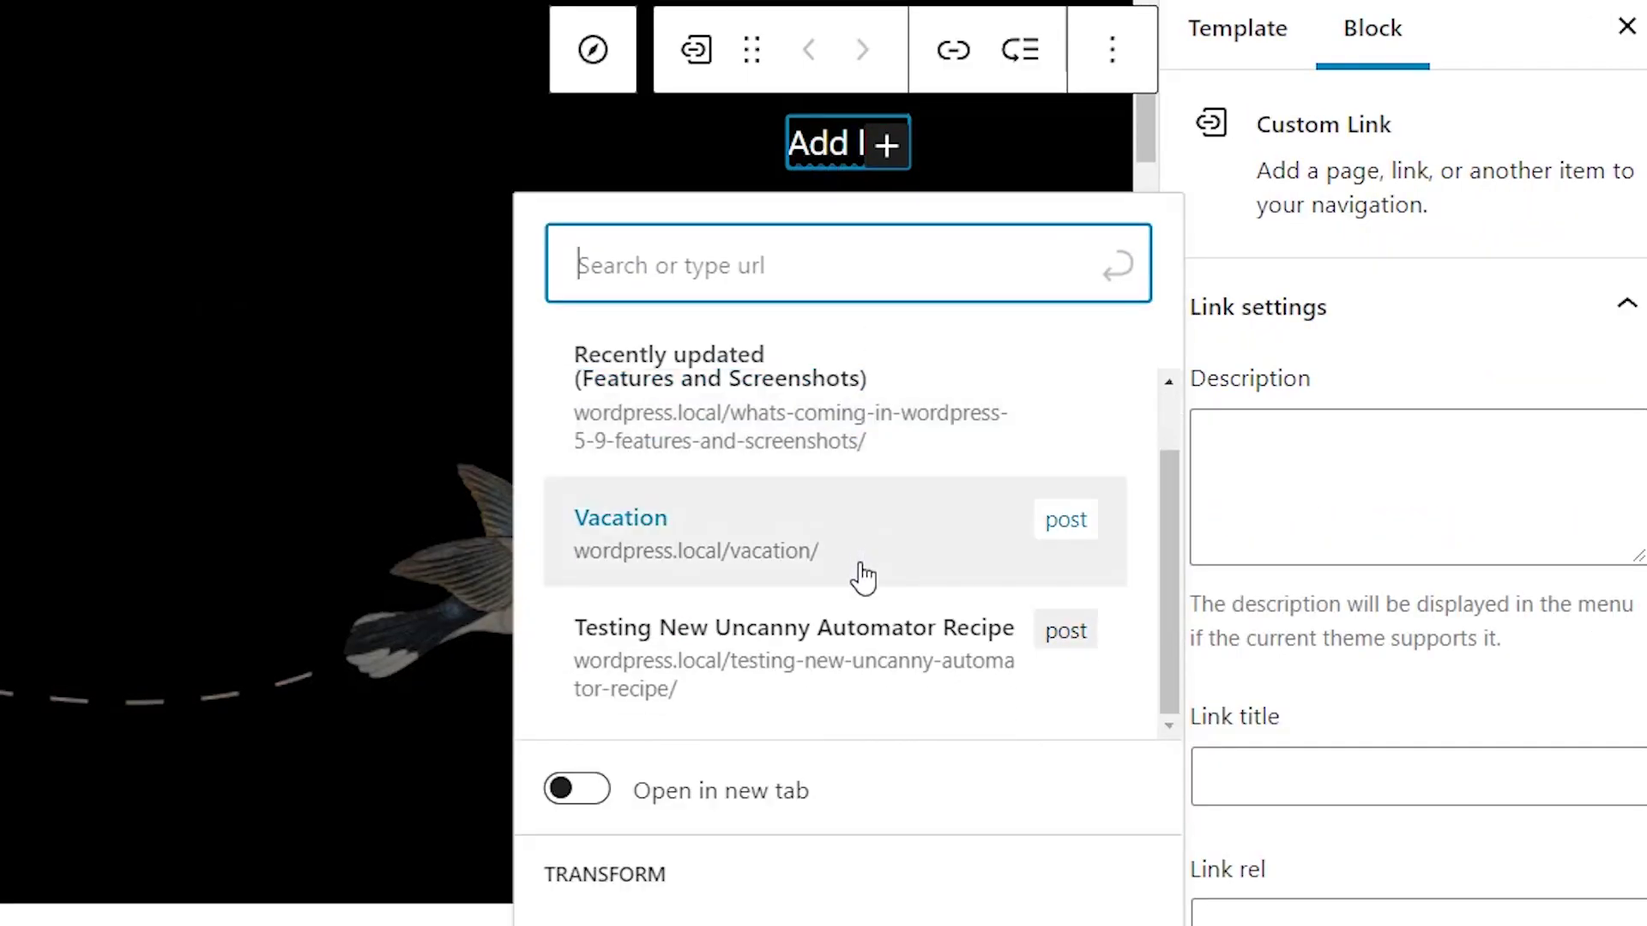
text(page)
click(935, 421)
click(889, 146)
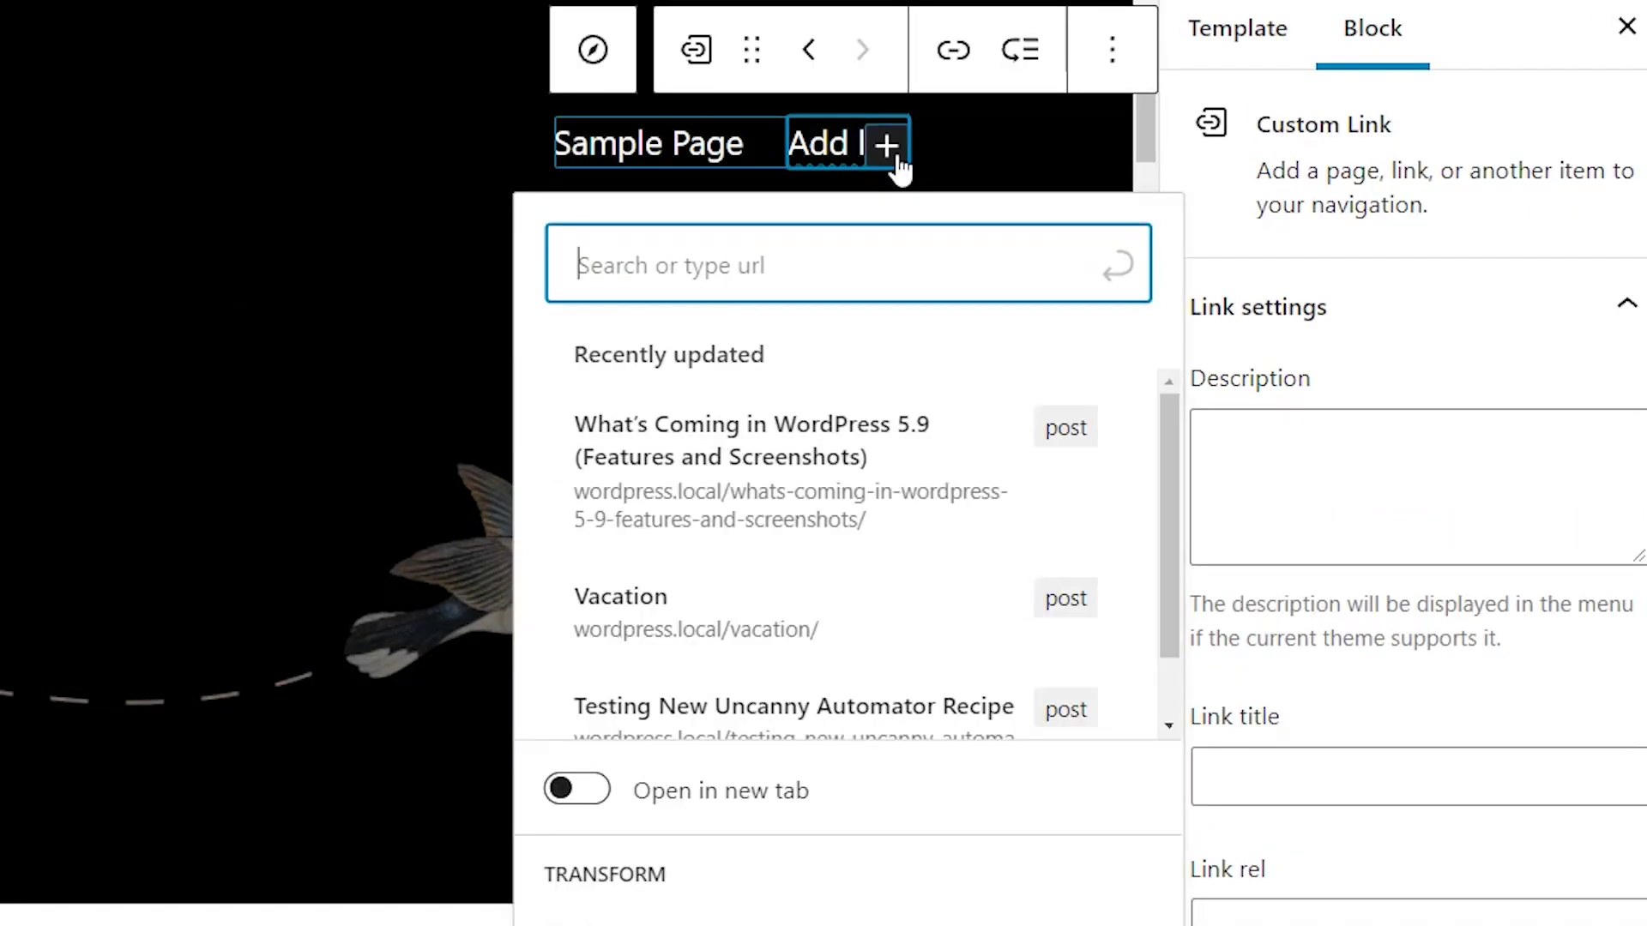
text(Home)
click(878, 400)
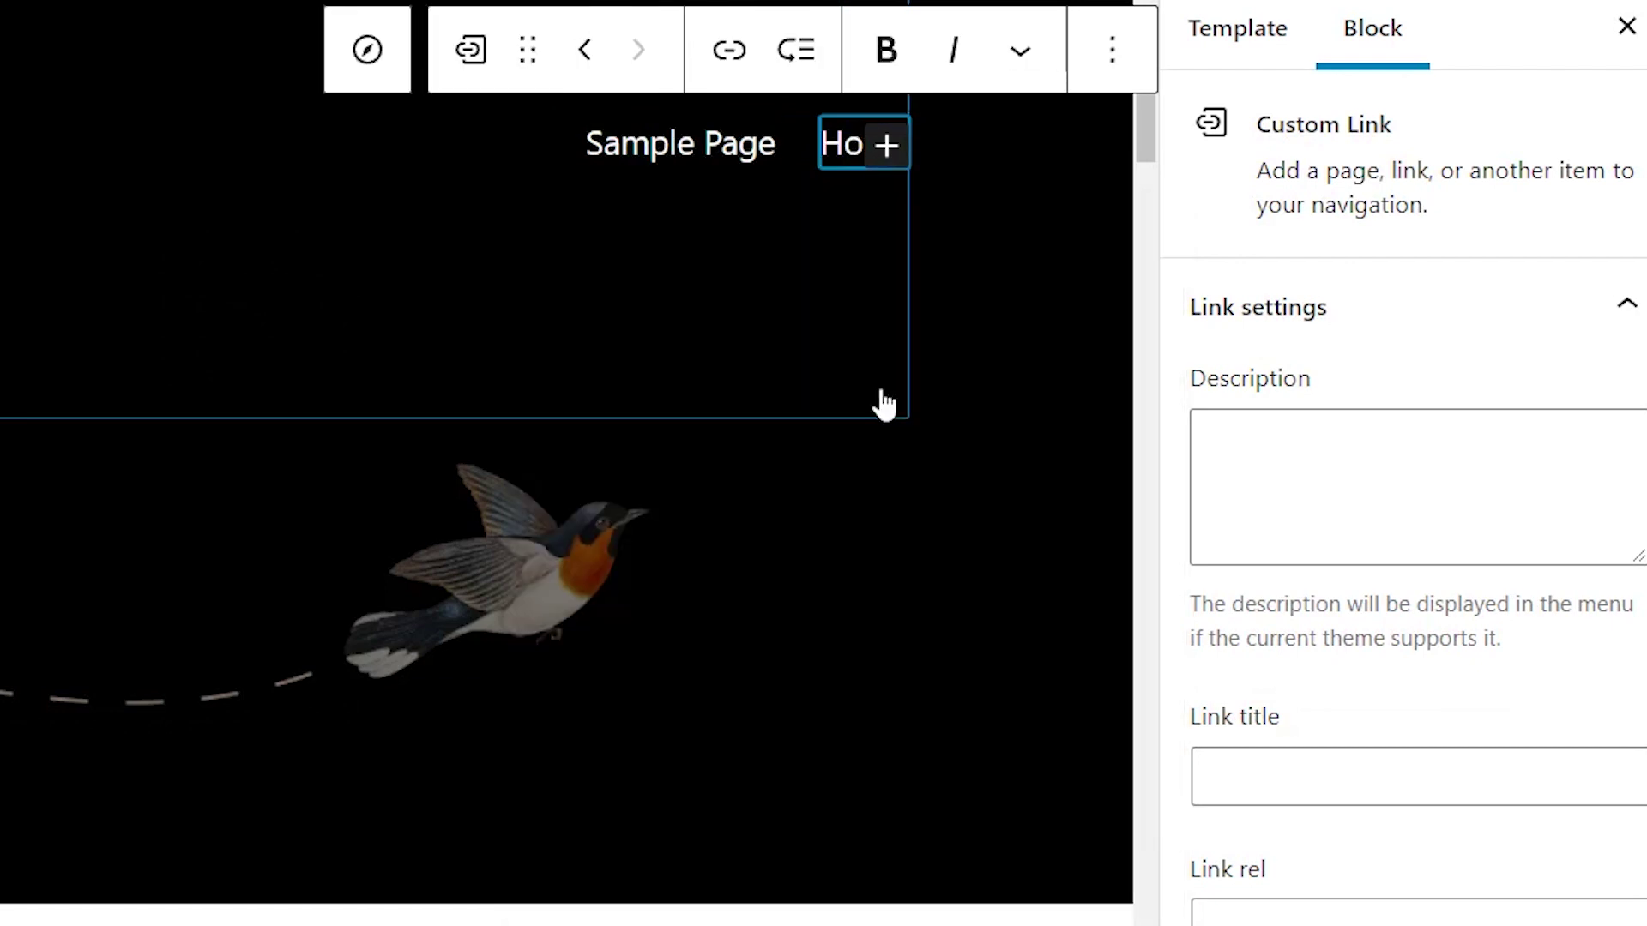
click(887, 145)
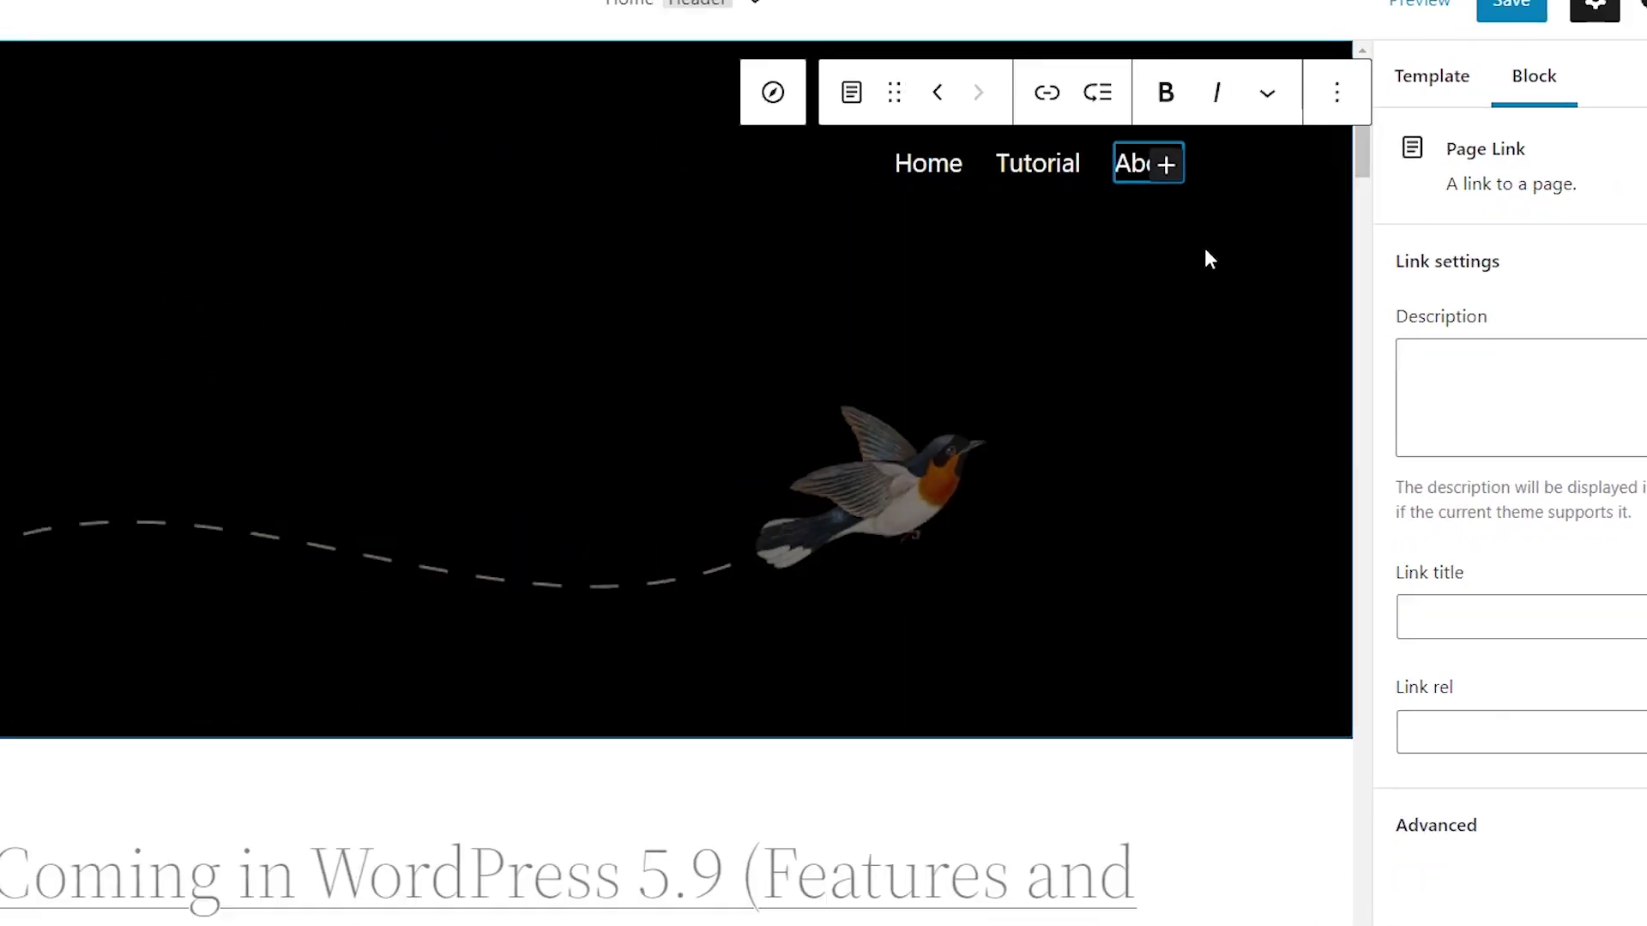